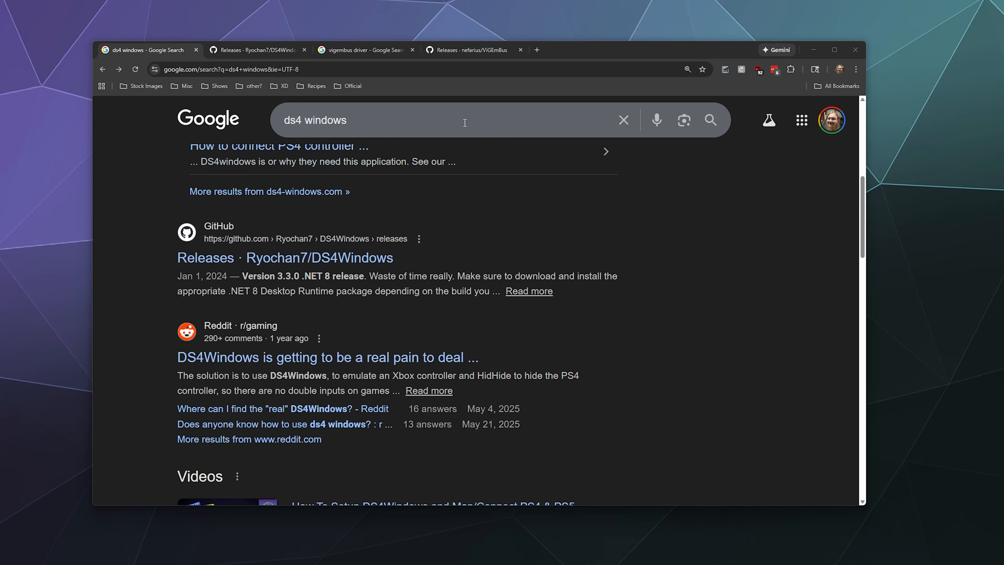
# Examine the Google results for ds4 windows and the Ryochan7/DS4Windows releases page, including the Version 3.3.3 runtime links and assets.
pyautogui.click(258, 51)
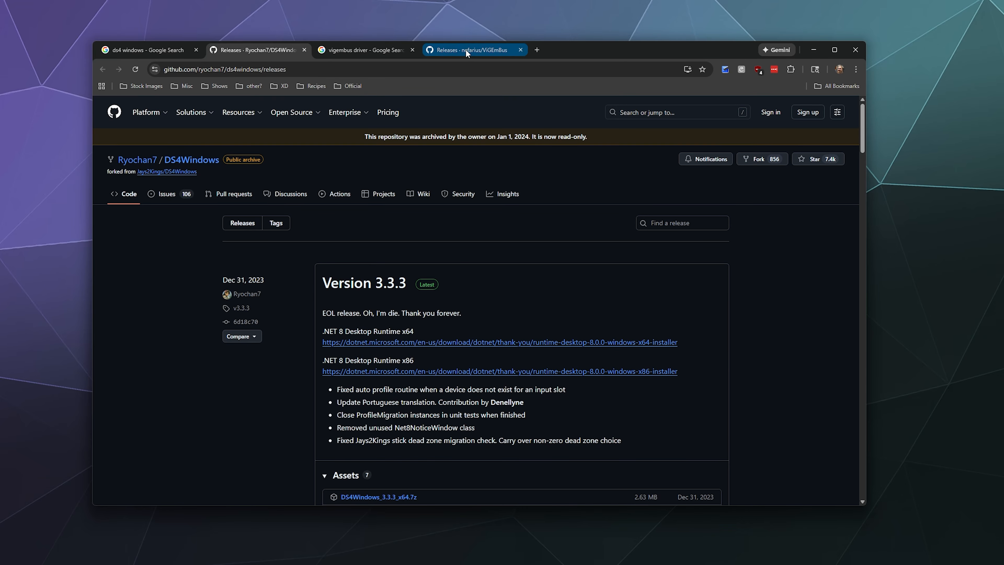
pyautogui.click(466, 50)
pyautogui.click(259, 51)
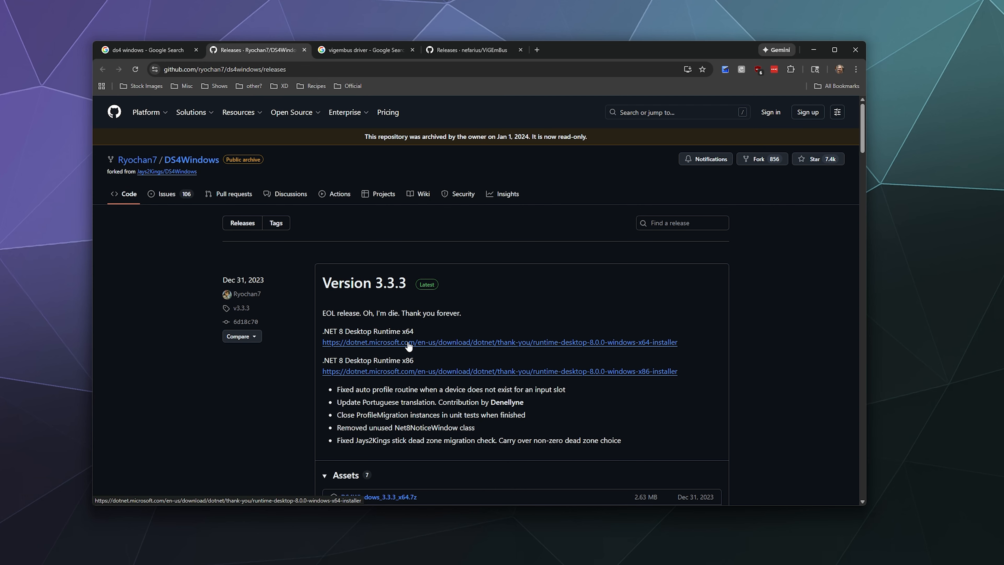
pyautogui.click(140, 51)
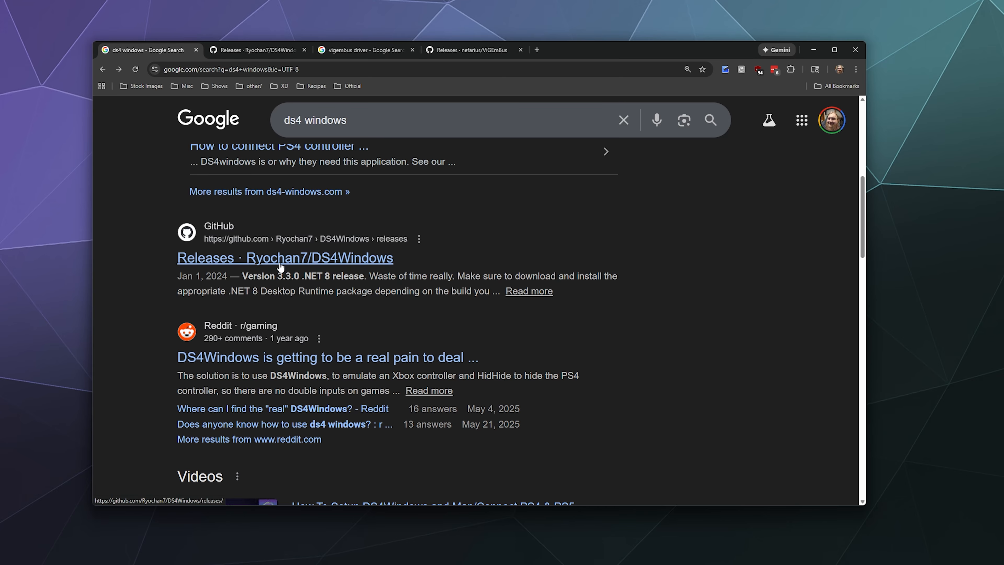
pyautogui.scroll(9, 264, 268)
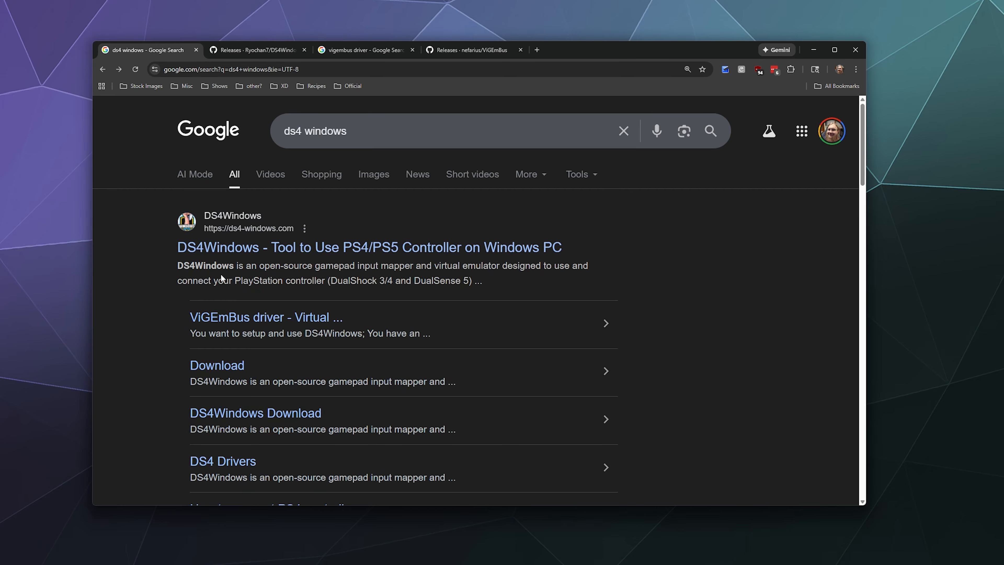
pyautogui.scroll(-6, 221, 276)
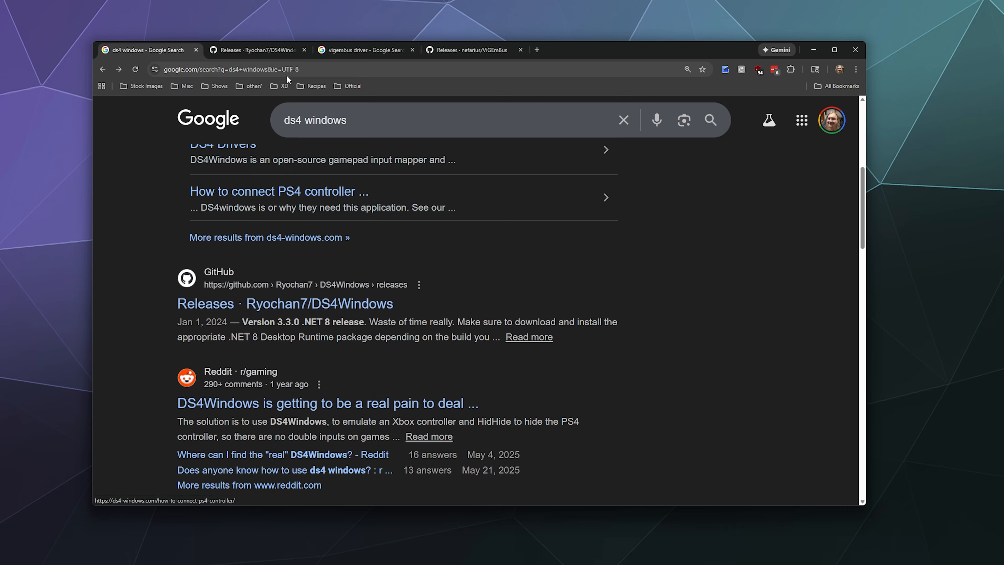
pyautogui.click(271, 57)
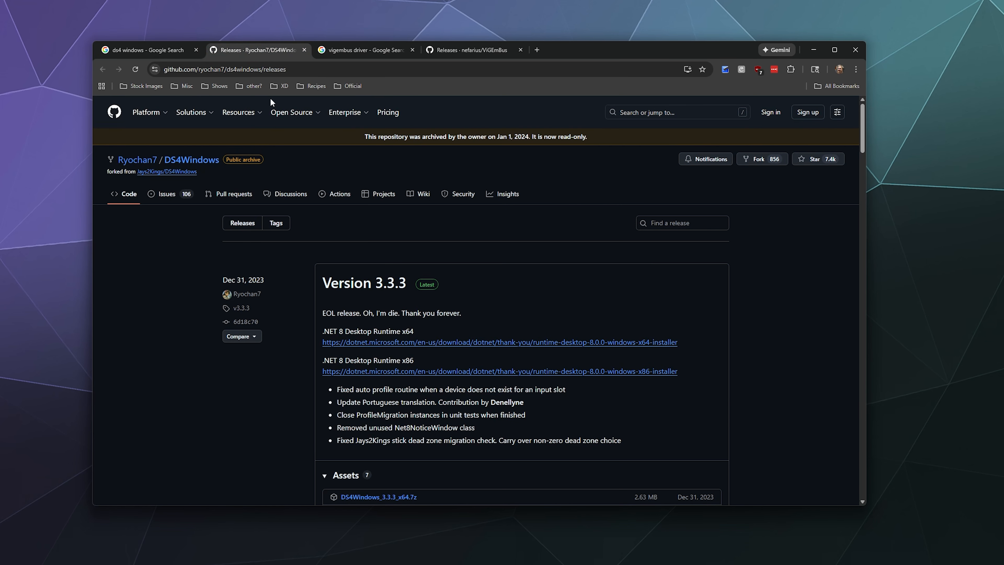
pyautogui.scroll(-1, 270, 98)
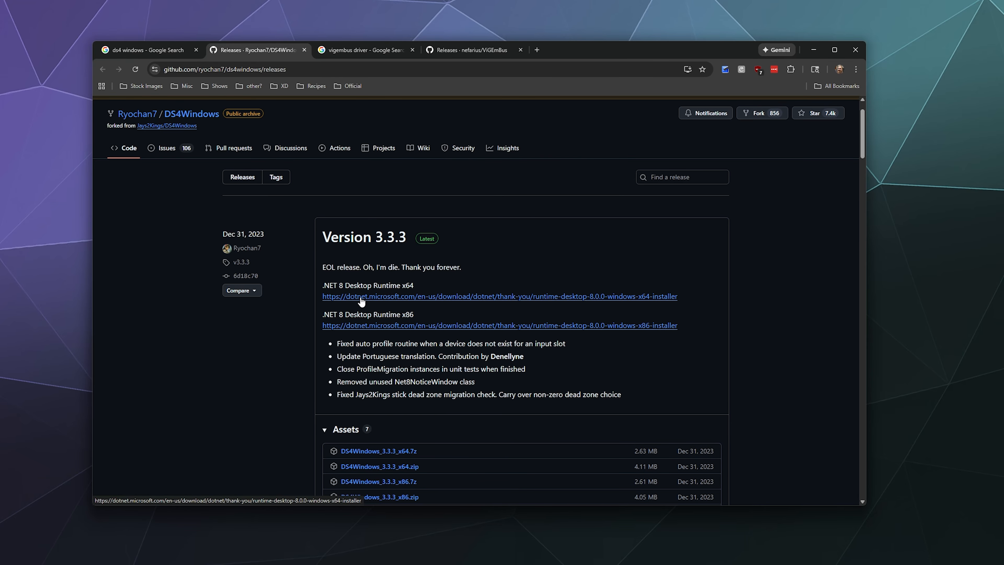
pyautogui.scroll(-5, 361, 301)
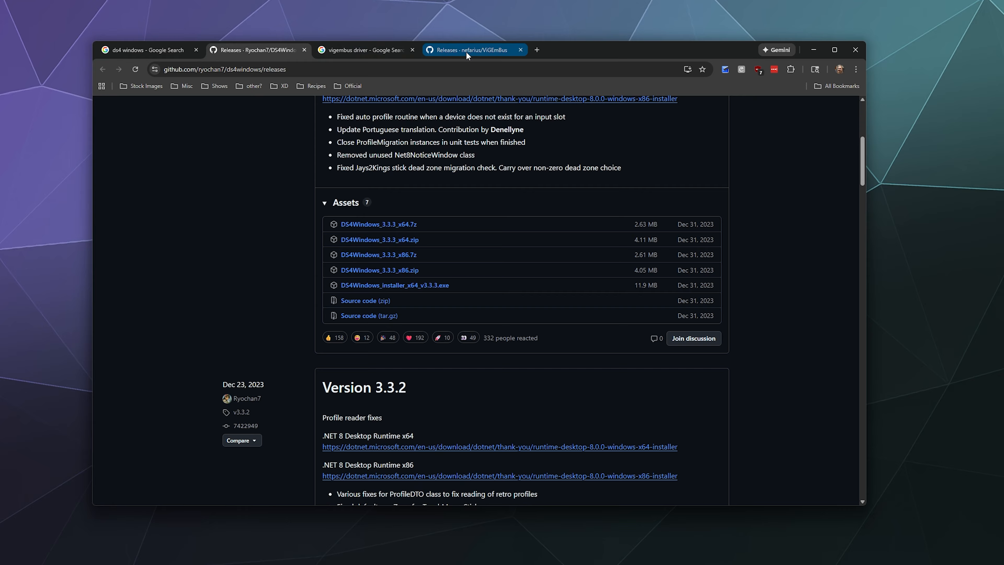
# Review the vigembus driver search results and the ViGEmBus Setup 1.22.0 release on the nefarius/ViGEmBus releases page.
pyautogui.click(395, 55)
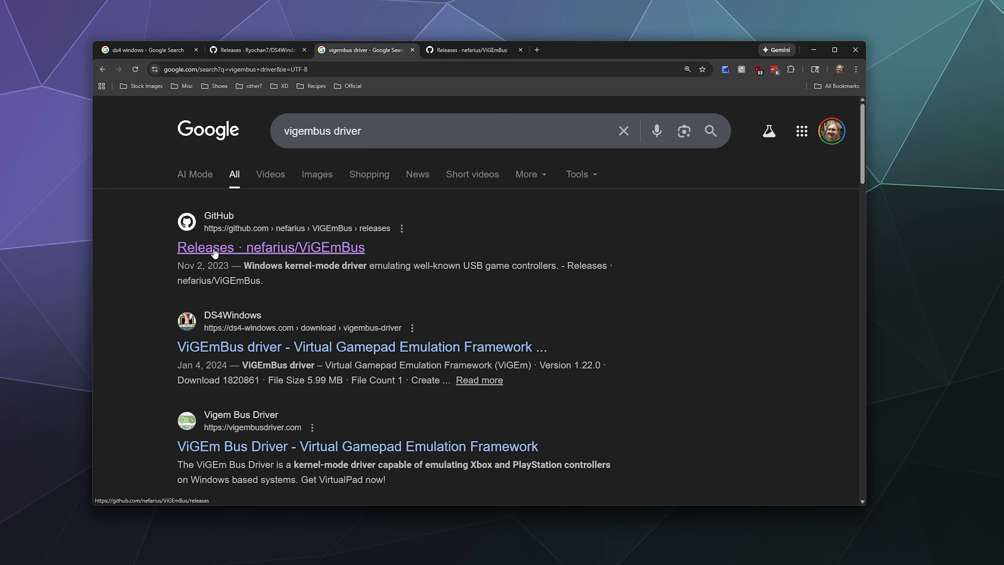
pyautogui.click(452, 55)
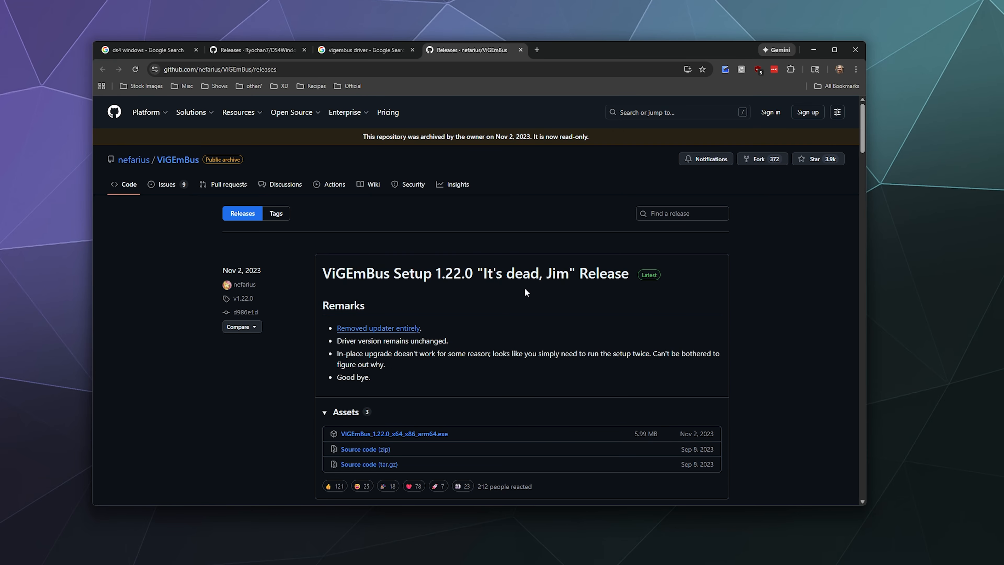
pyautogui.scroll(-3, 525, 354)
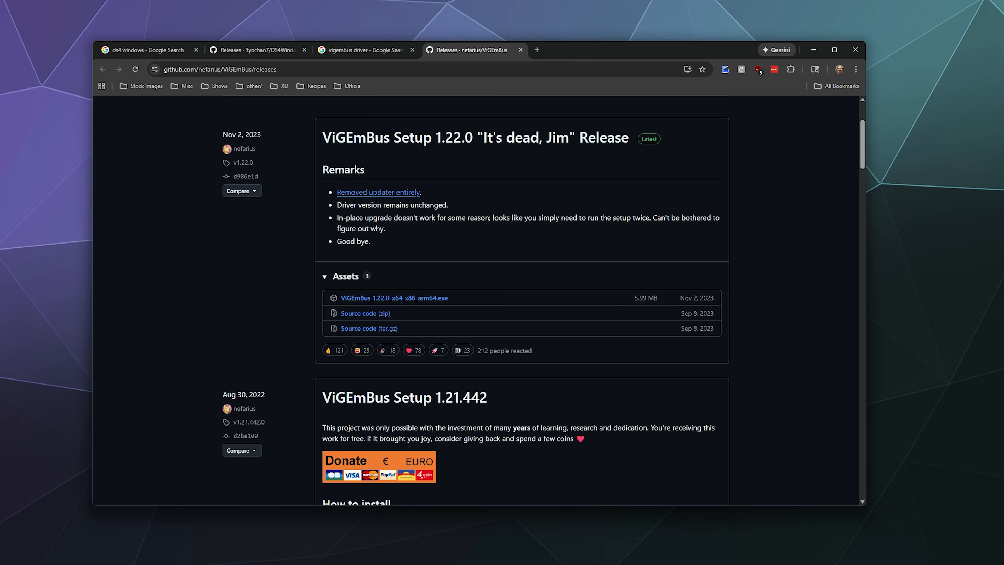
# Switch to File Explorer and check the .NET desktop runtime and ViGEmBus installers in the 2026 DS4 Windows folder.
pyautogui.moveTo(988, 164); pyautogui.dragTo(363, 91)
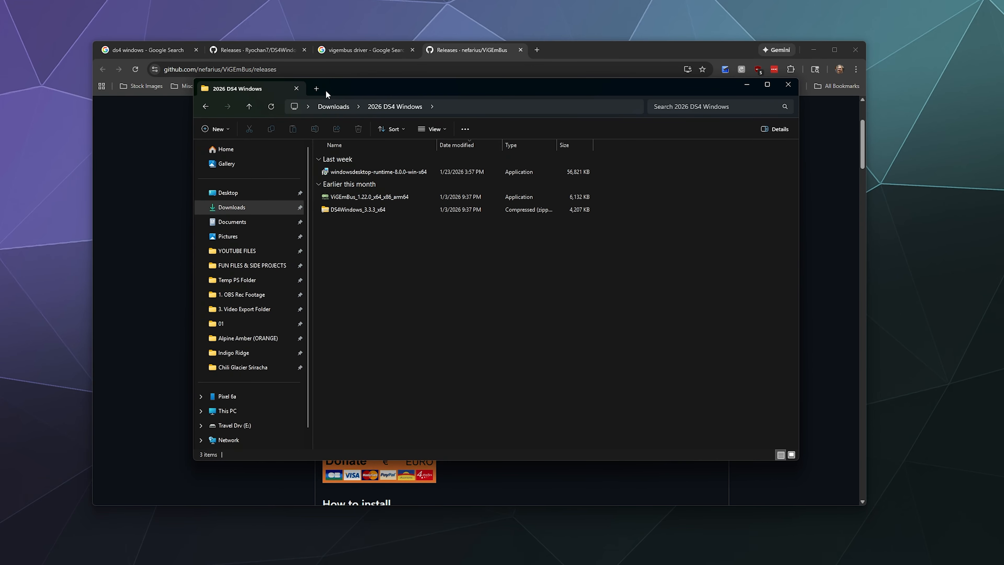
pyautogui.click(351, 172)
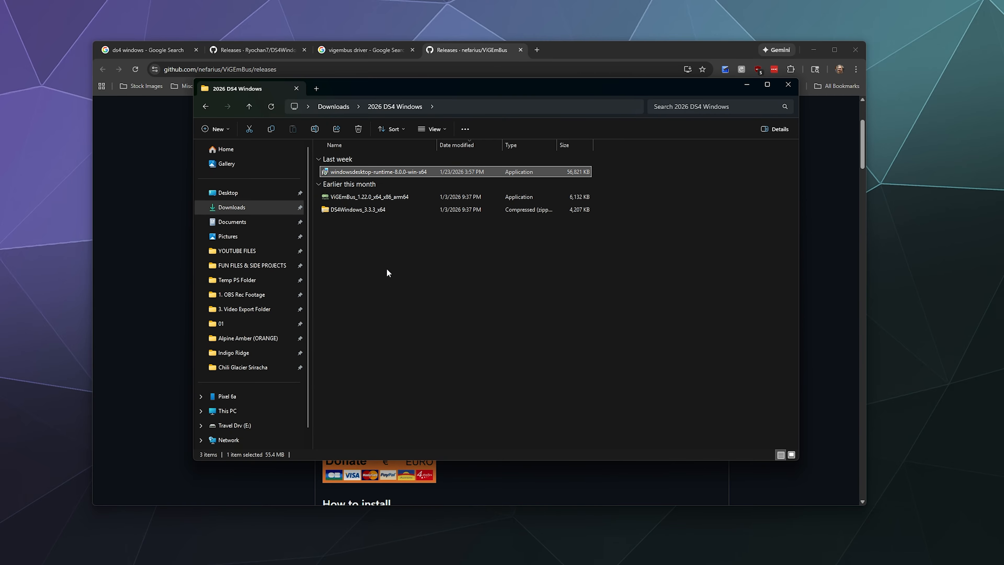
pyautogui.click(369, 197)
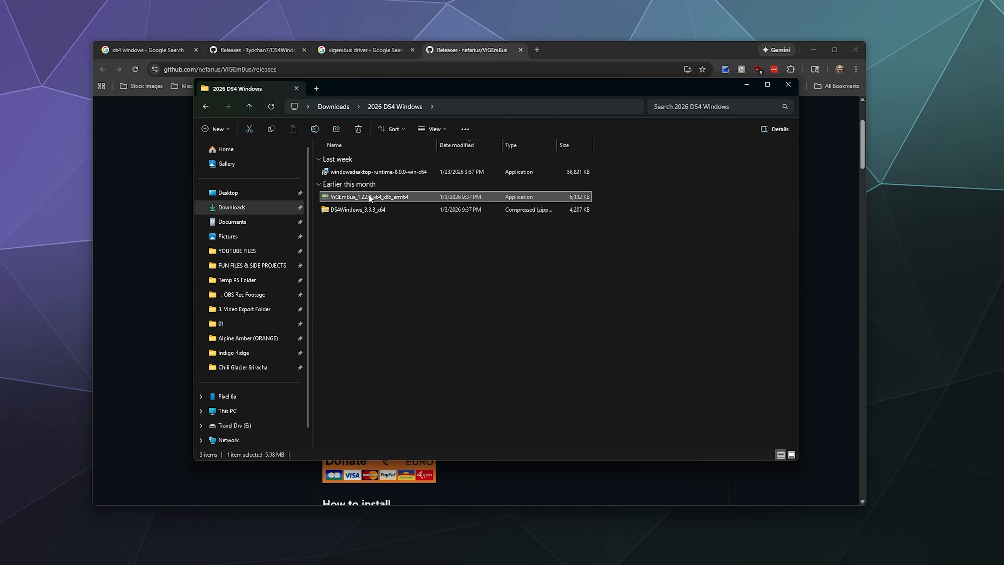
pyautogui.click(402, 298)
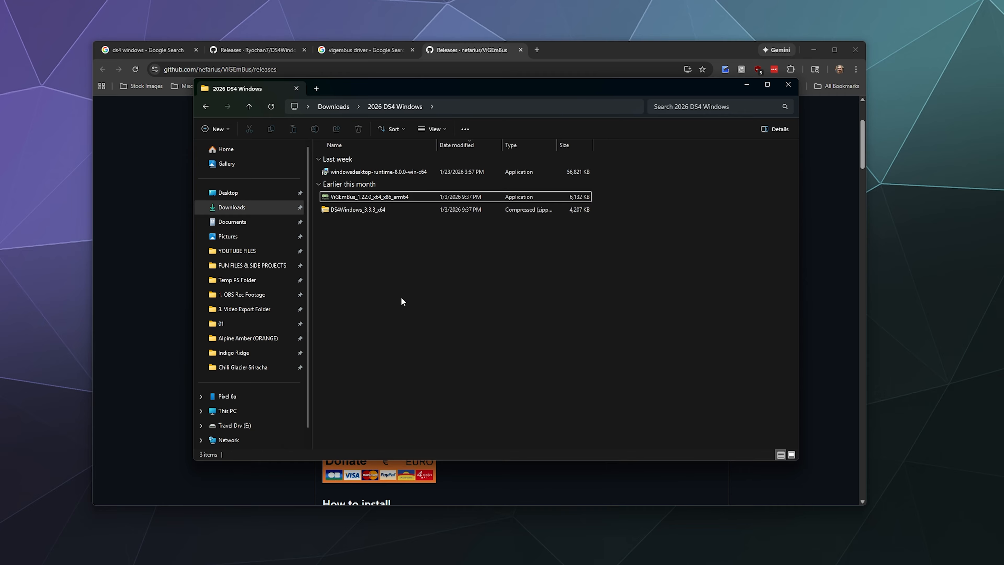
# Extract the DS4Windows_3.3.3_x64 archive with WinRAR into its own DS4Windows_3.3.3_x64 folder.
pyautogui.click(373, 213)
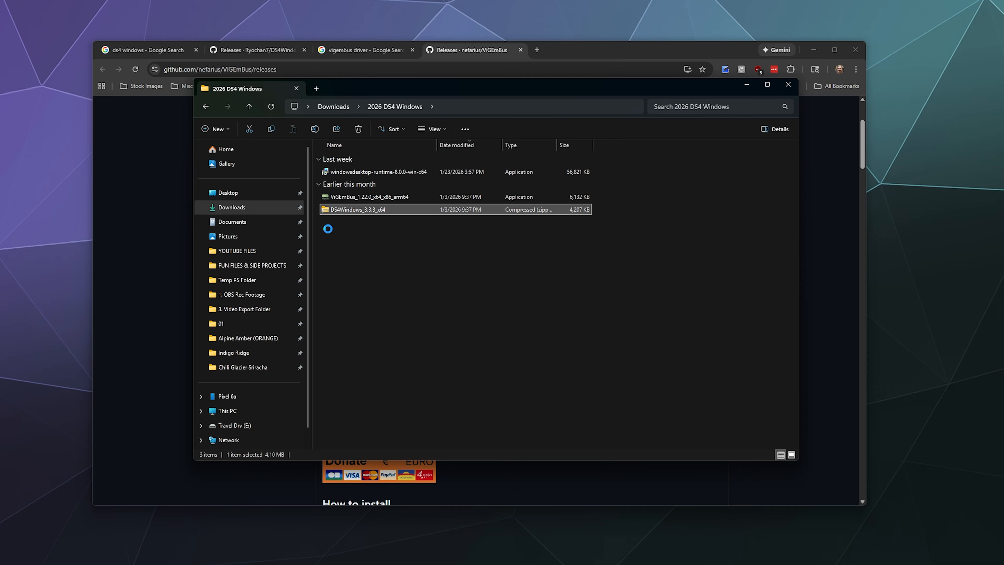
pyautogui.rightClick(363, 209)
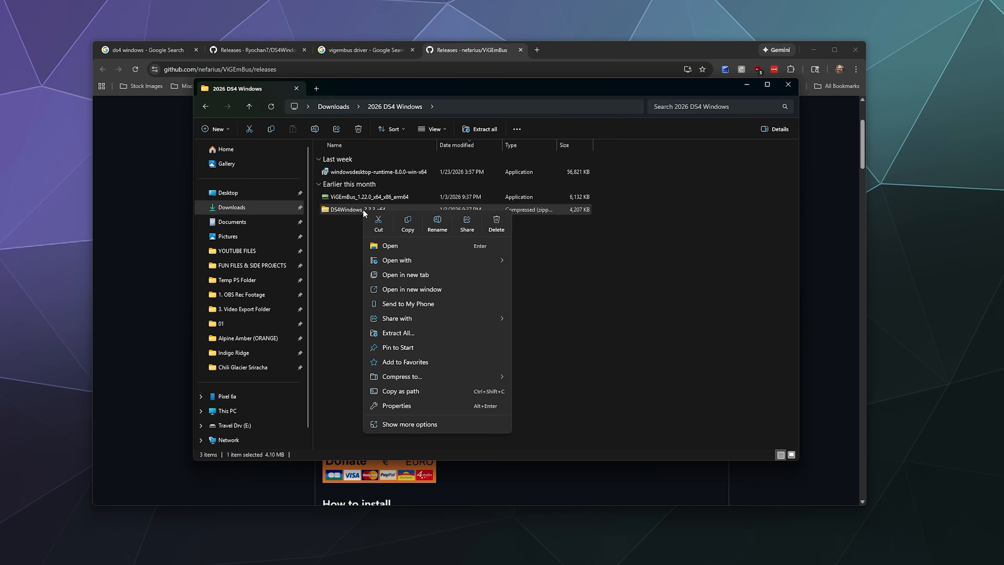
pyautogui.moveTo(412, 324)
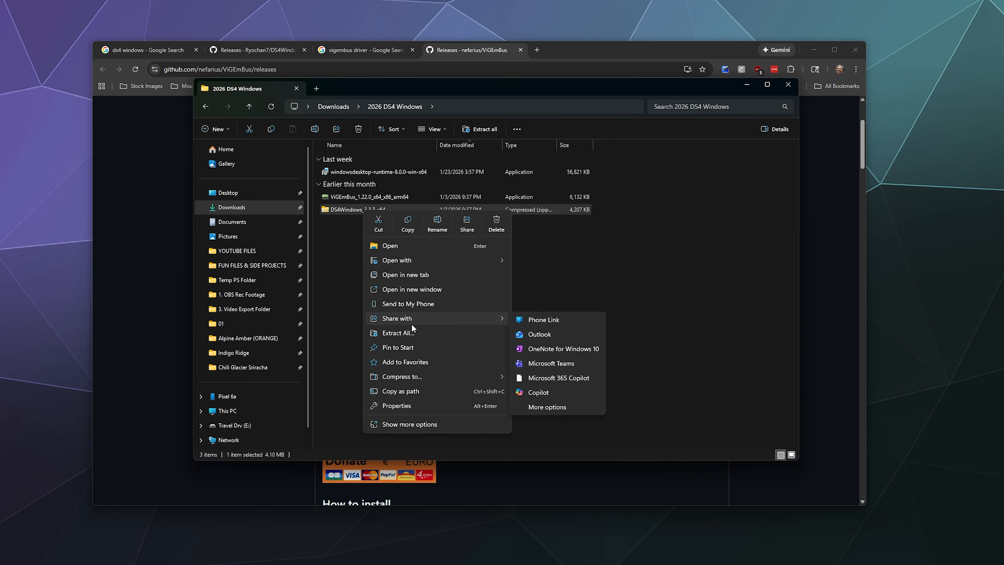
pyautogui.click(403, 424)
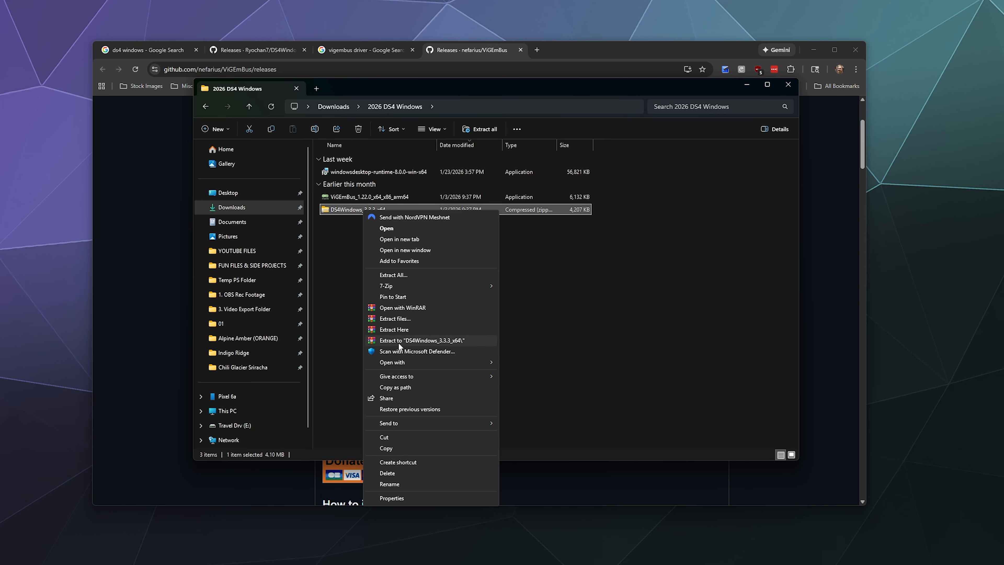
pyautogui.moveTo(399, 285)
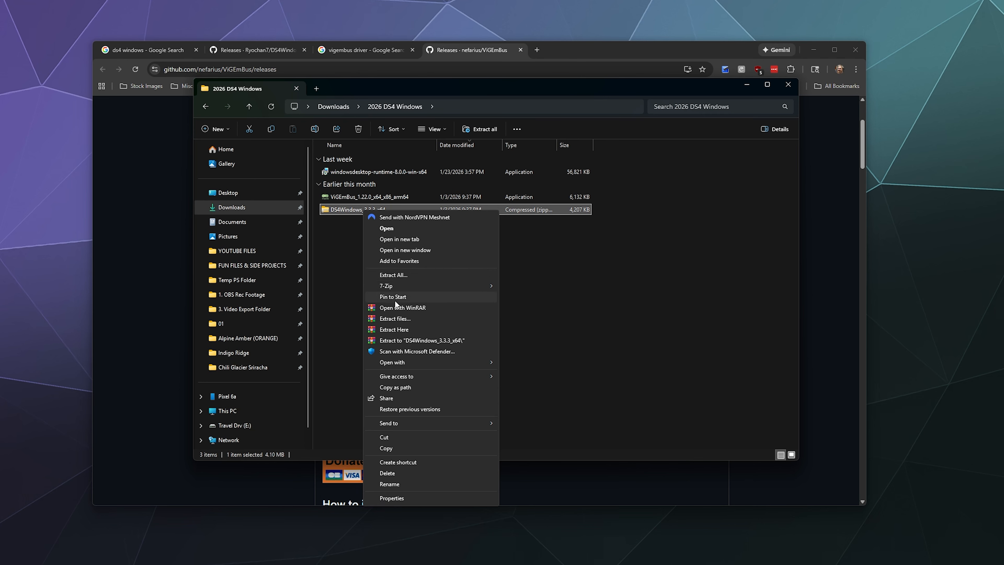
pyautogui.click(397, 341)
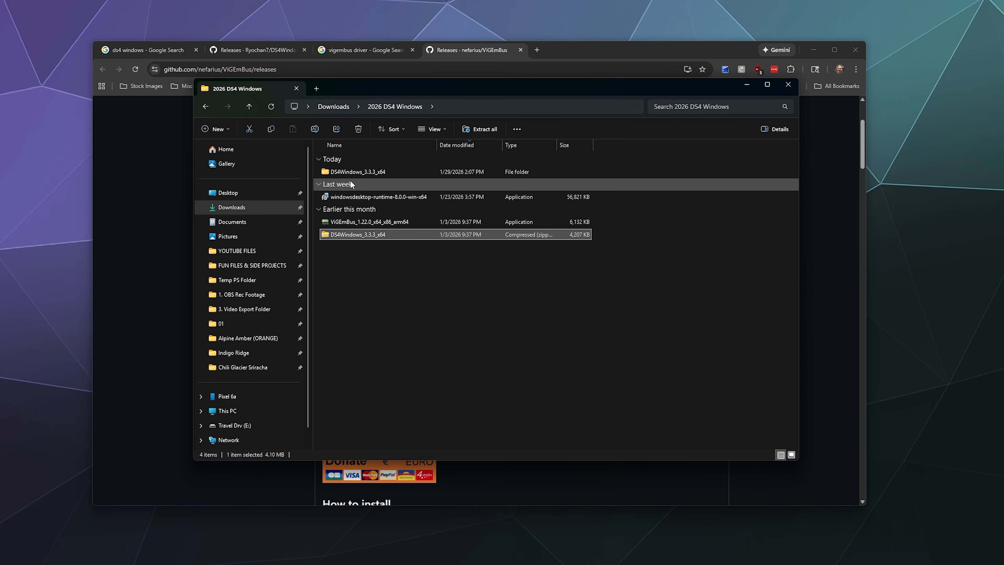
# Run the DS4Windows application from the extracted folder and choose Program Folder as the location for its profiles and settings.
pyautogui.doubleClick(346, 172)
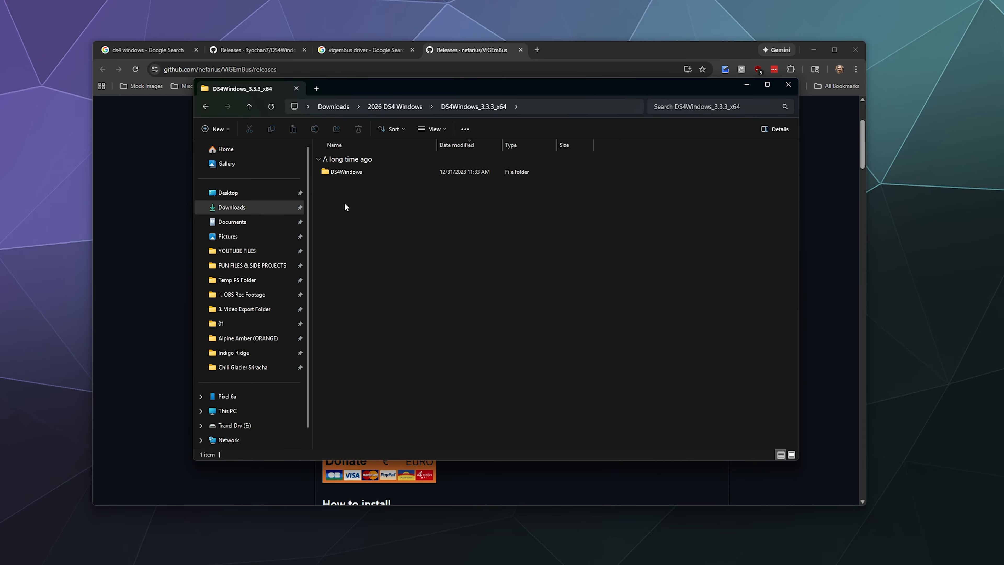
pyautogui.doubleClick(343, 173)
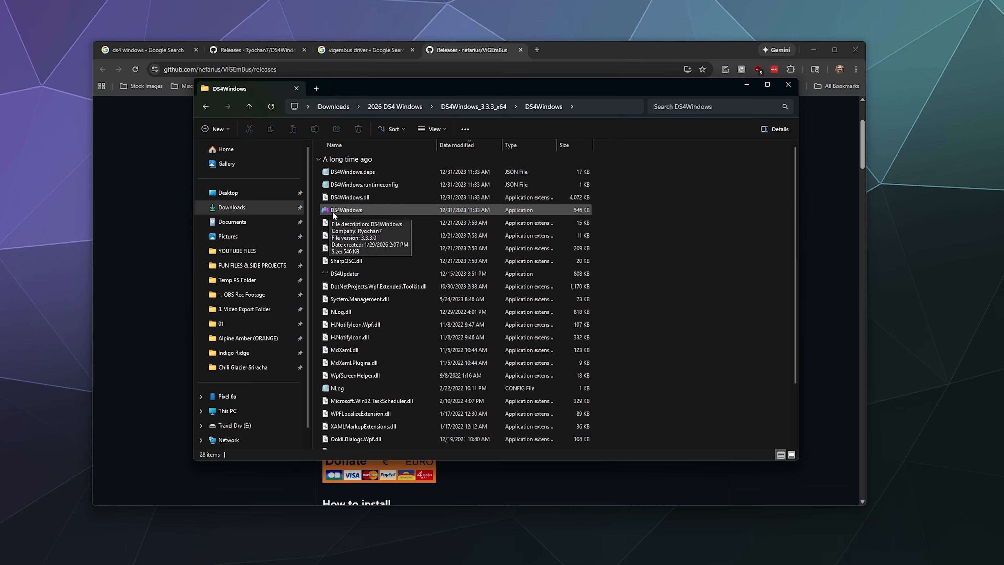
pyautogui.doubleClick(368, 210)
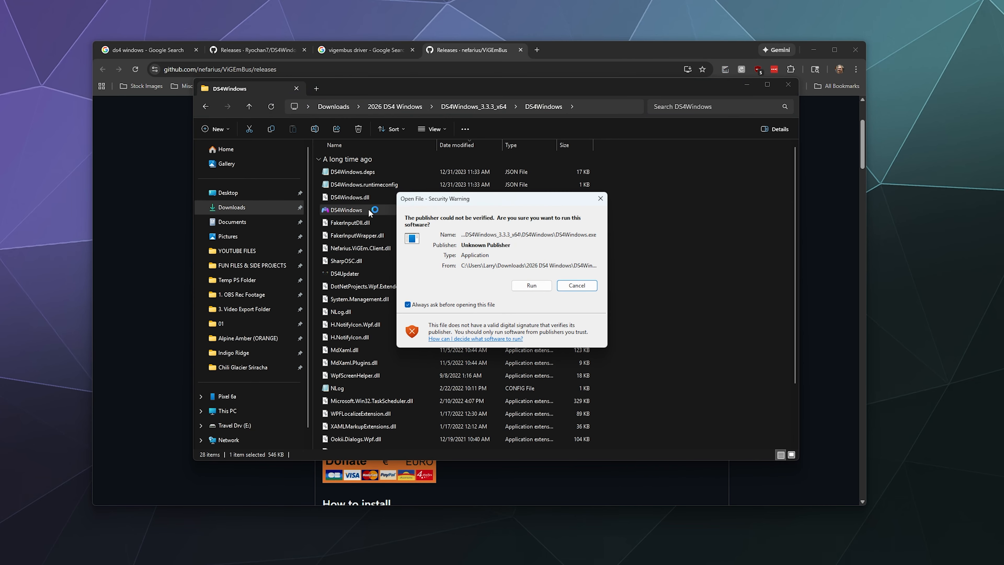
pyautogui.click(531, 286)
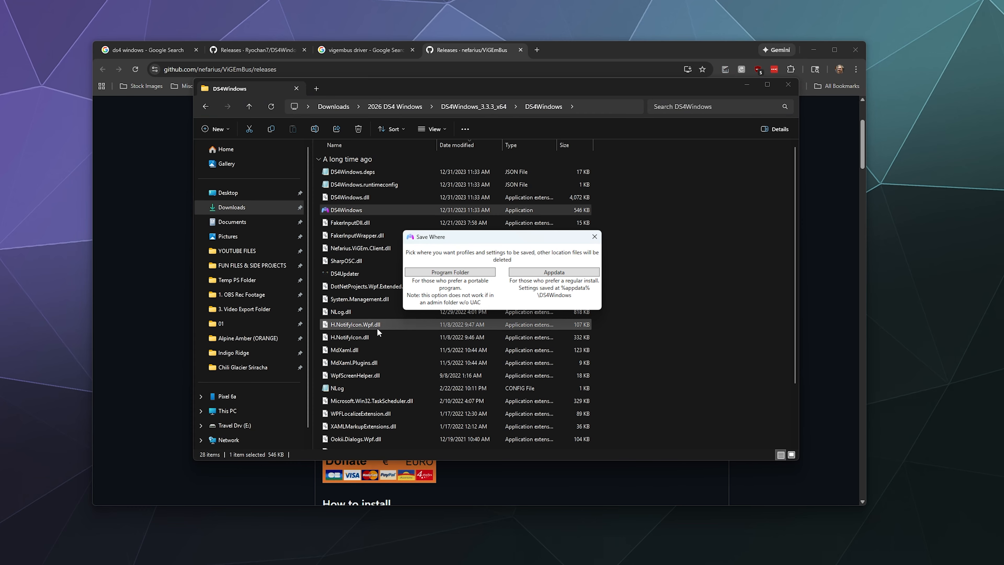
pyautogui.moveTo(465, 237); pyautogui.dragTo(470, 235)
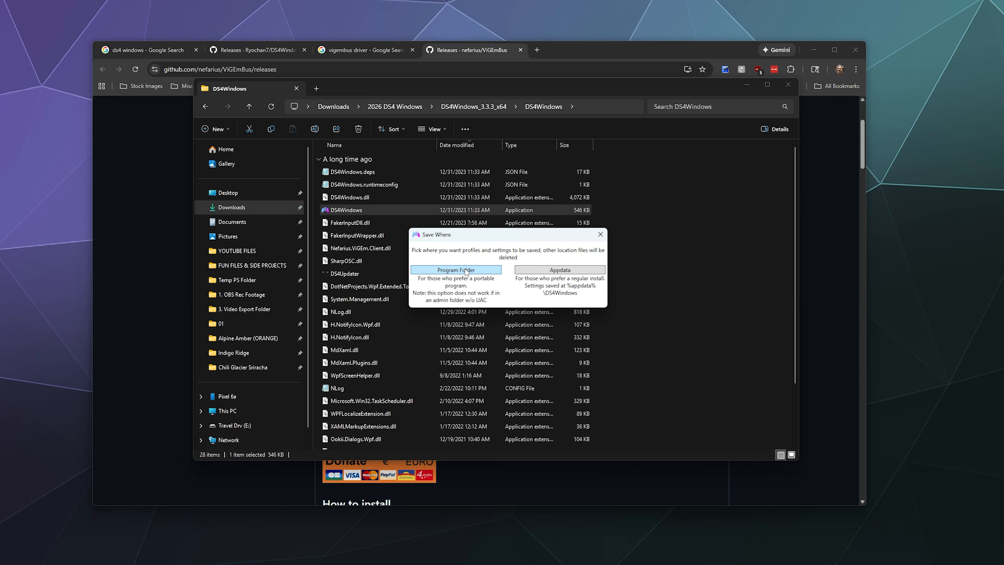
pyautogui.click(441, 272)
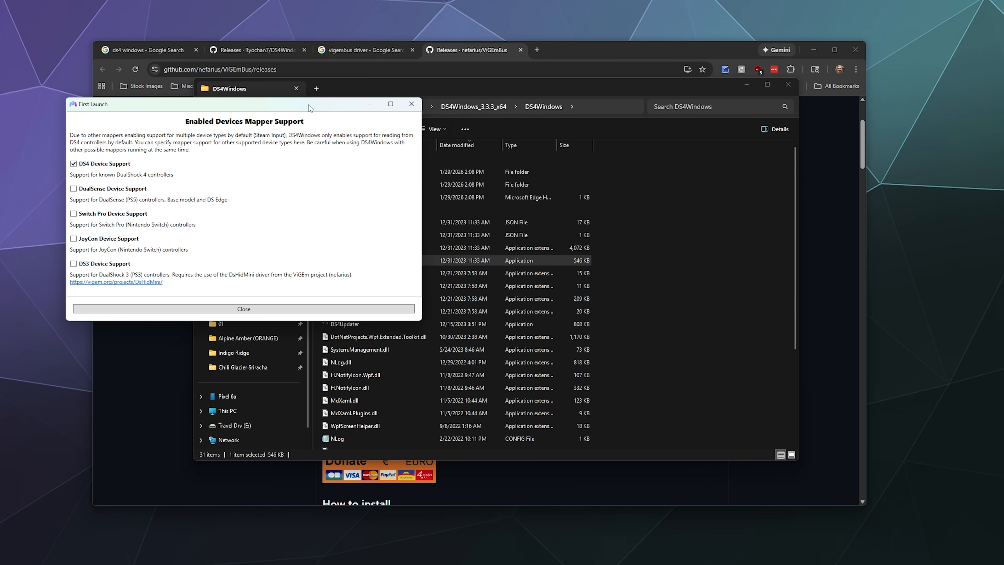
# Enable JoyCon Device Support and turn off DS4 Device Support in the first-launch device mapper options.
pyautogui.moveTo(308, 107); pyautogui.dragTo(563, 169)
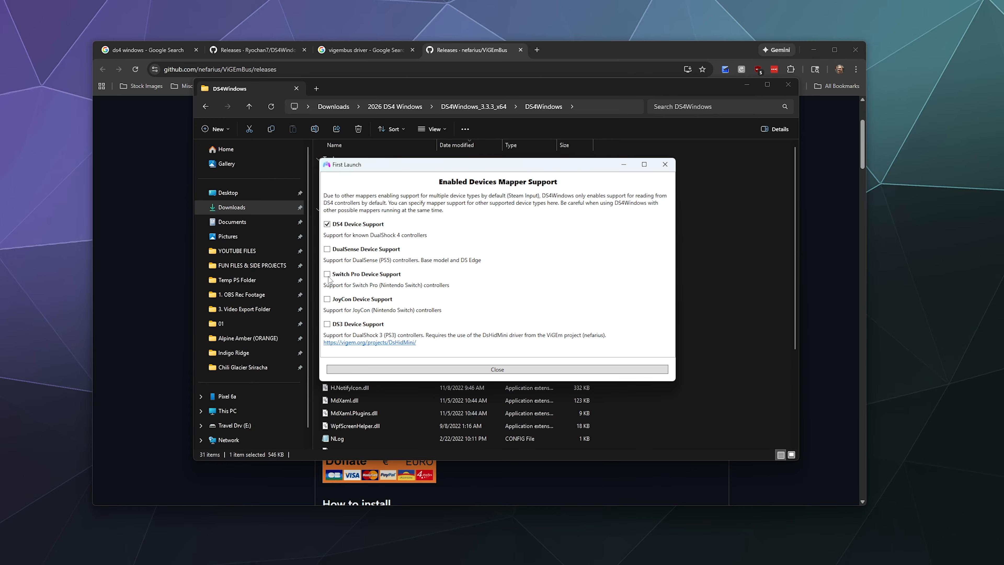
pyautogui.click(327, 299)
pyautogui.click(327, 224)
pyautogui.click(428, 374)
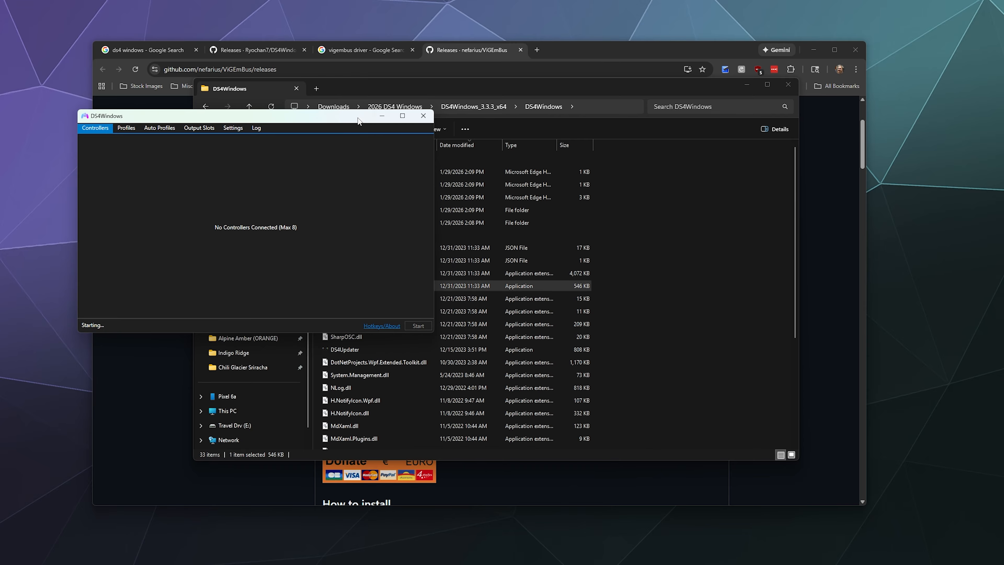
pyautogui.moveTo(357, 117); pyautogui.dragTo(618, 173)
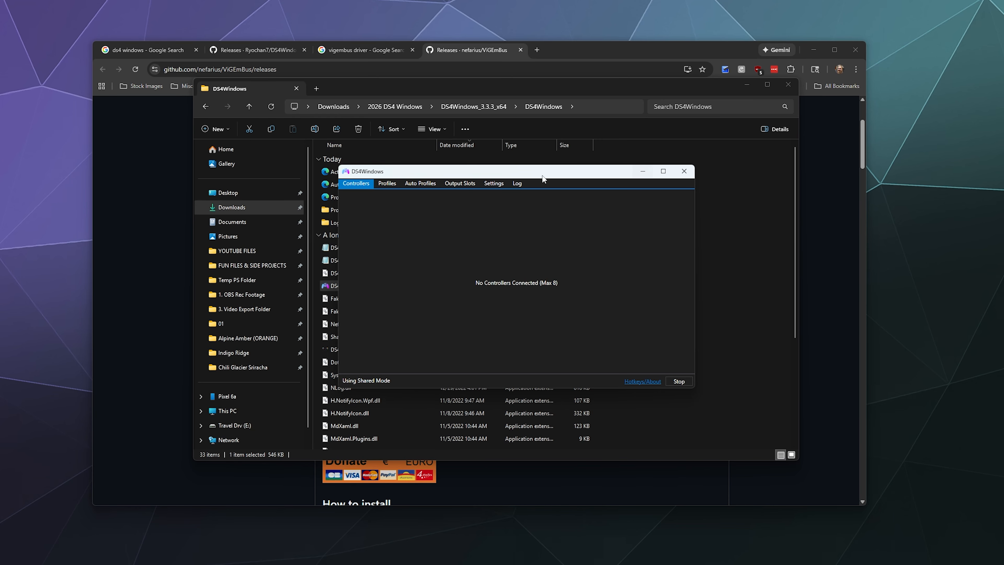
# Switch to the Bluetooth & devices page of Windows Settings and add Joy-Con (L) as a Bluetooth device.
pyautogui.click(144, 564)
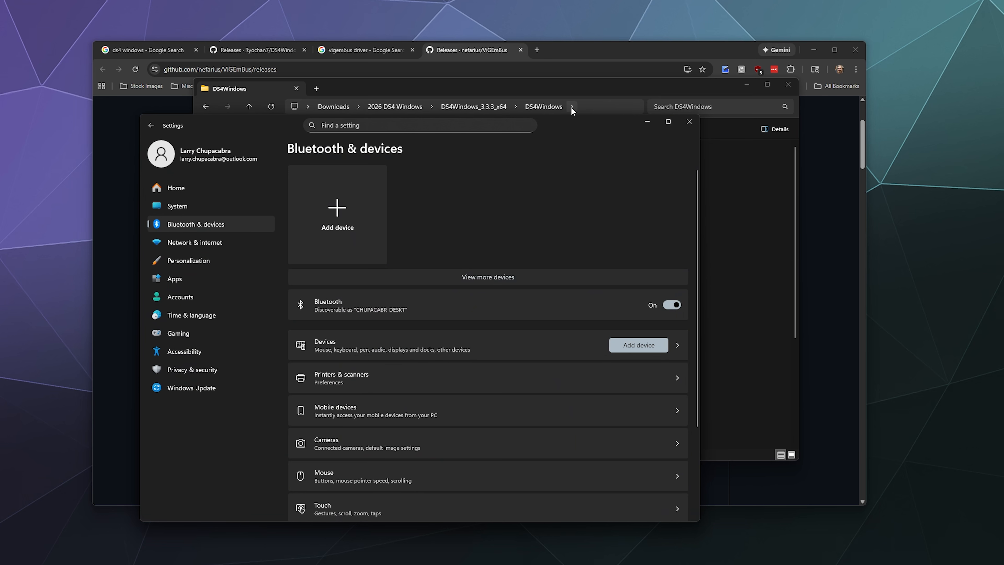
pyautogui.moveTo(569, 124); pyautogui.dragTo(631, 88)
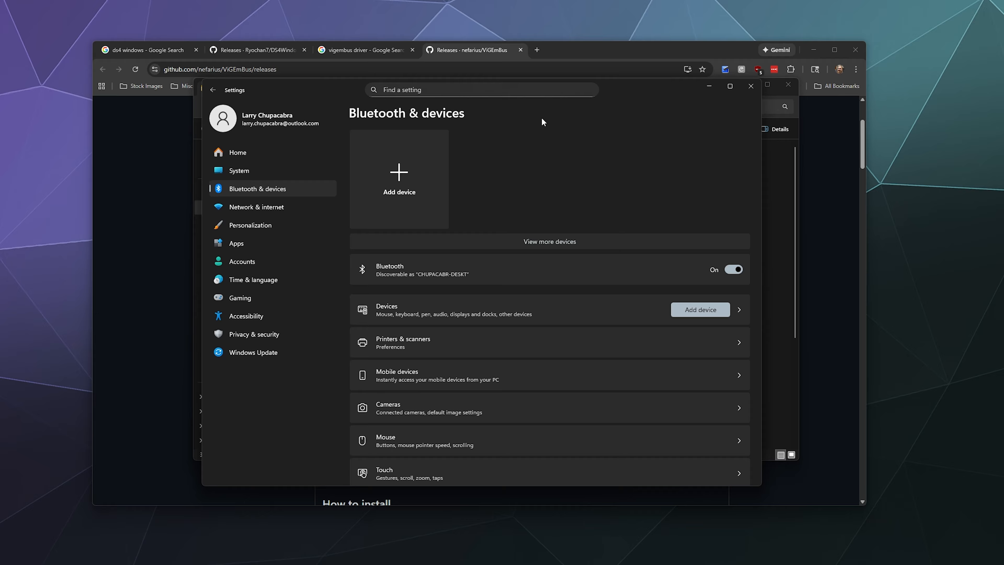
pyautogui.click(394, 202)
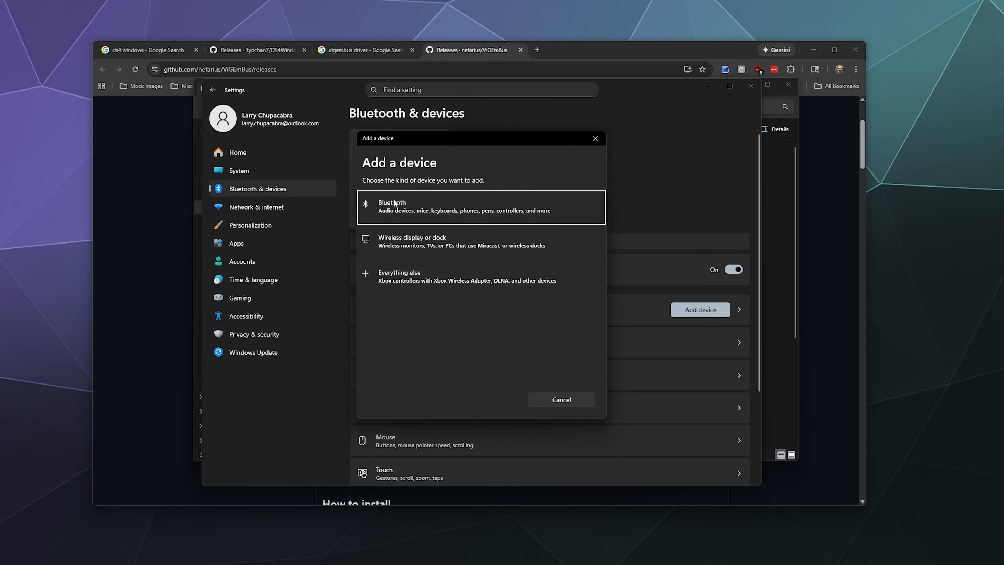
pyautogui.click(410, 207)
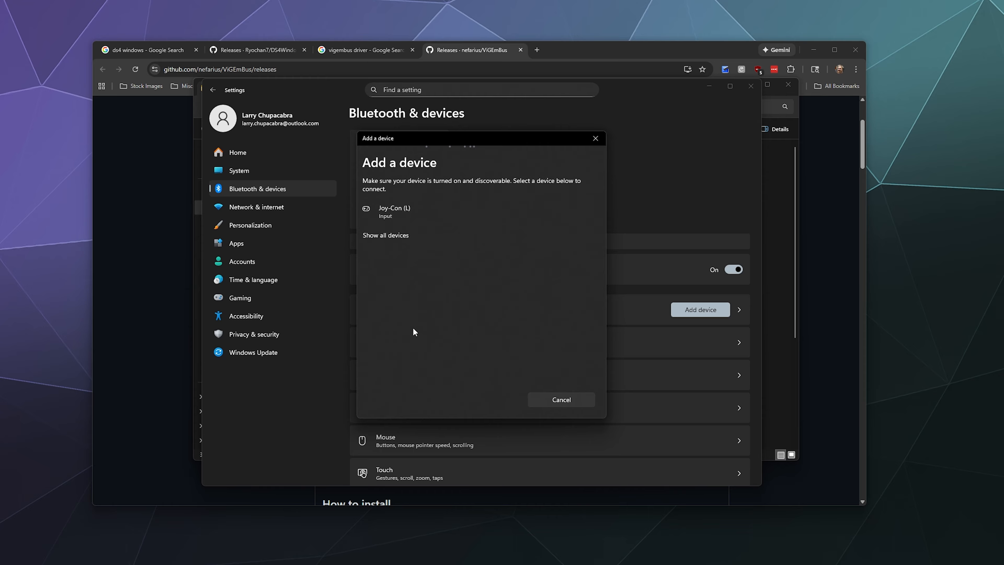
pyautogui.click(418, 212)
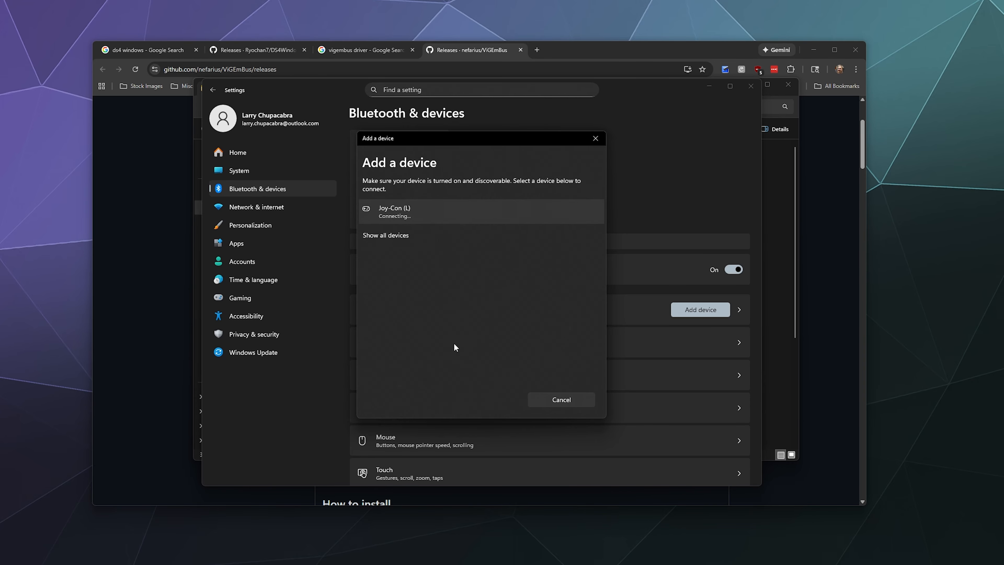
# Finish pairing Joy-Con (L) and add Joy-Con (R) as a second Bluetooth device.
pyautogui.click(554, 399)
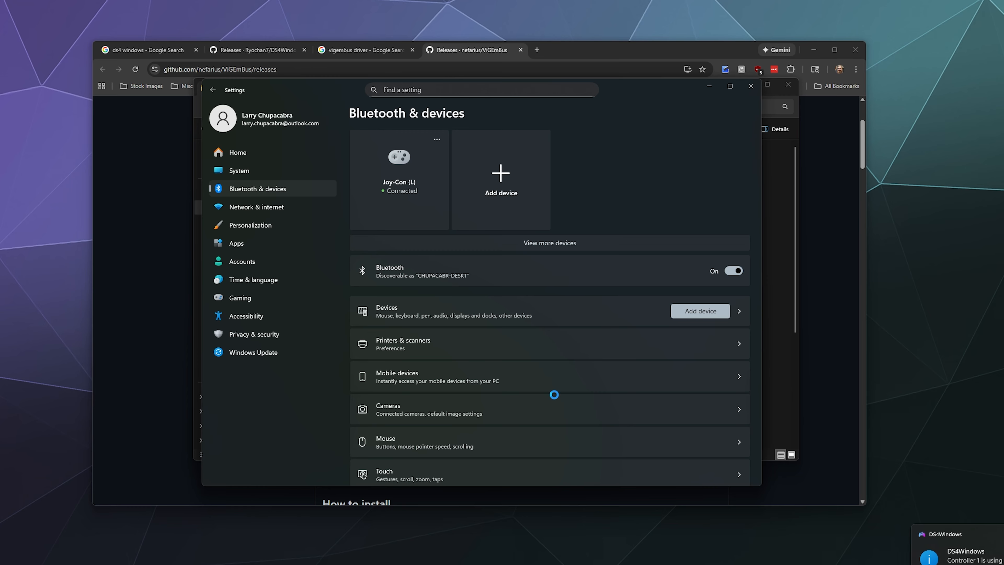
pyautogui.click(509, 175)
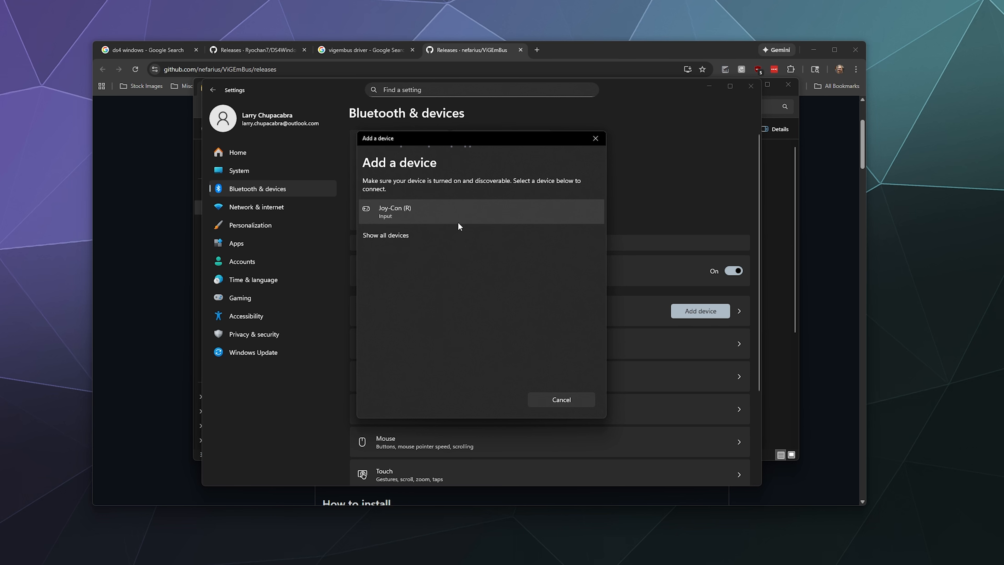
pyautogui.click(435, 217)
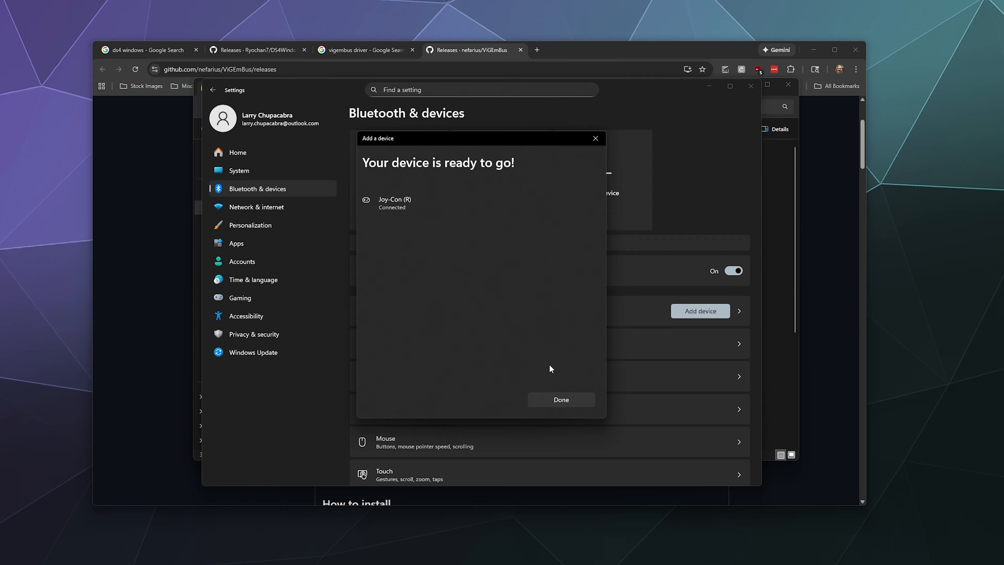
pyautogui.click(548, 403)
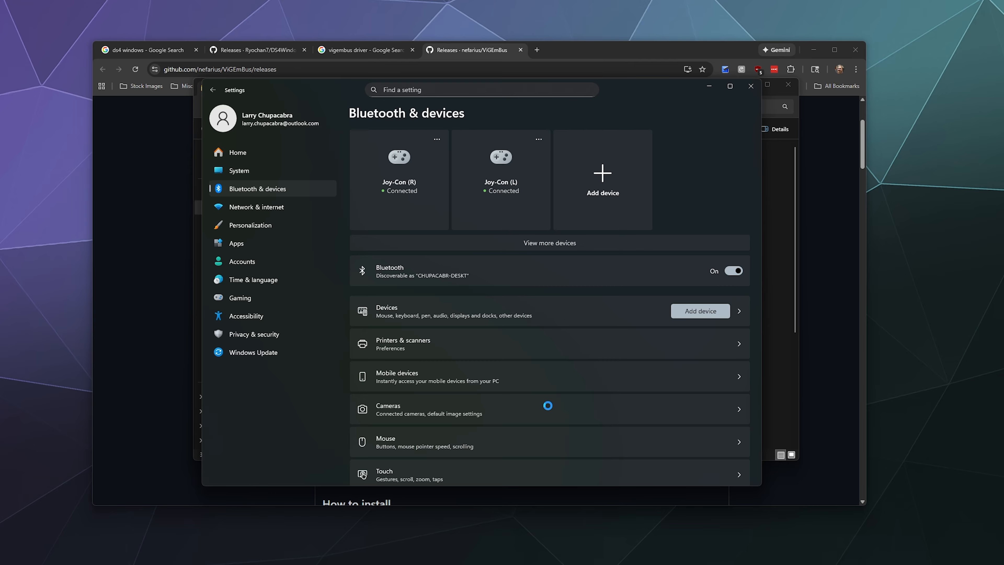
# Switch to DS4Windows and view the Default profile of JoyCon (L) in the editor, leaving without saving.
pyautogui.click(710, 88)
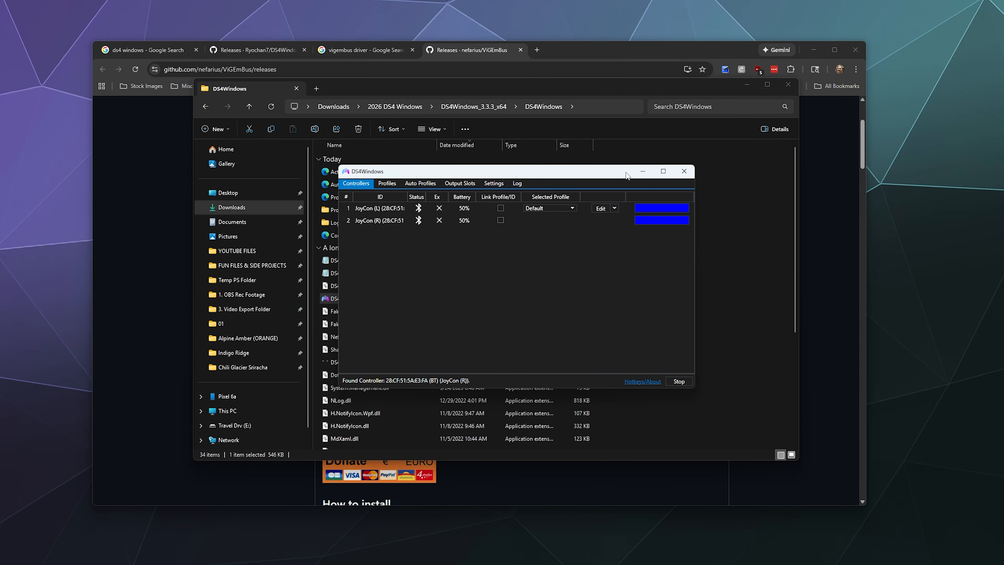
pyautogui.moveTo(626, 175); pyautogui.dragTo(683, 184)
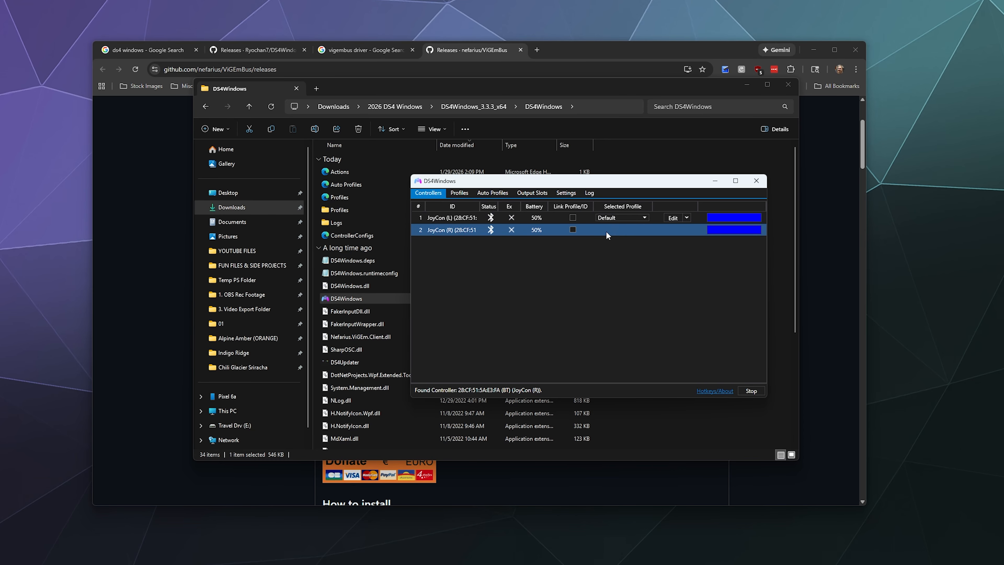
pyautogui.click(671, 218)
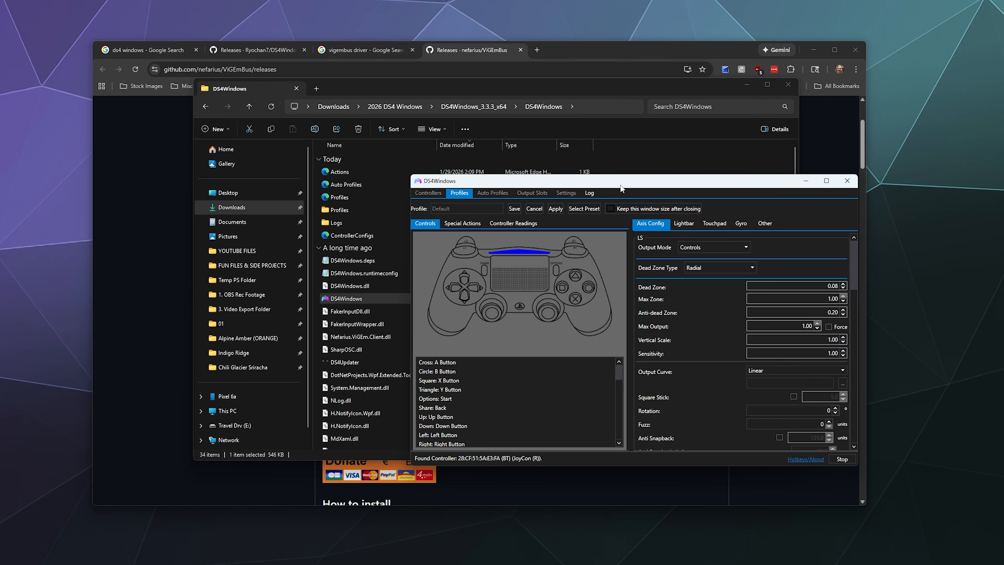
pyautogui.moveTo(620, 185); pyautogui.dragTo(557, 171)
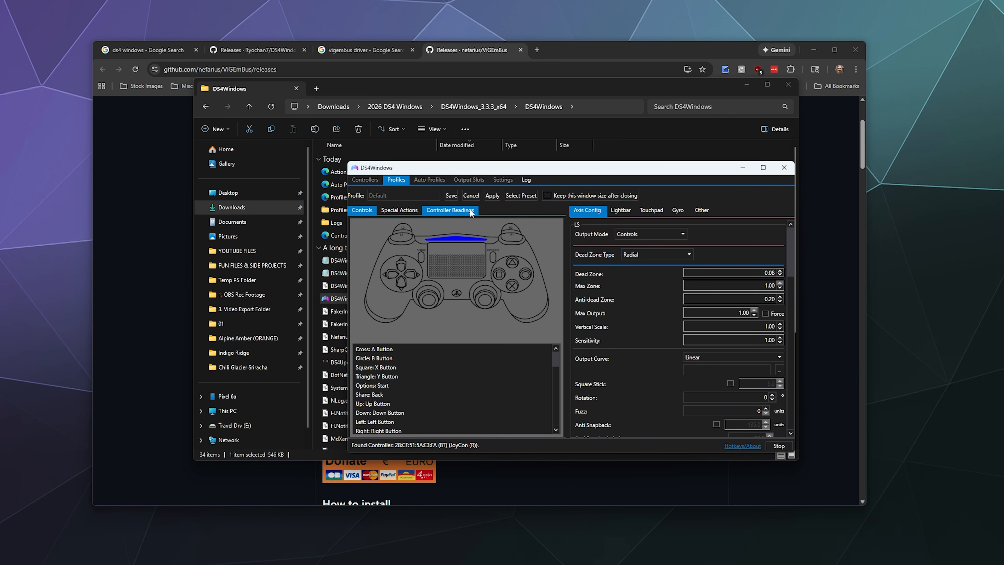
pyautogui.click(470, 195)
pyautogui.click(397, 180)
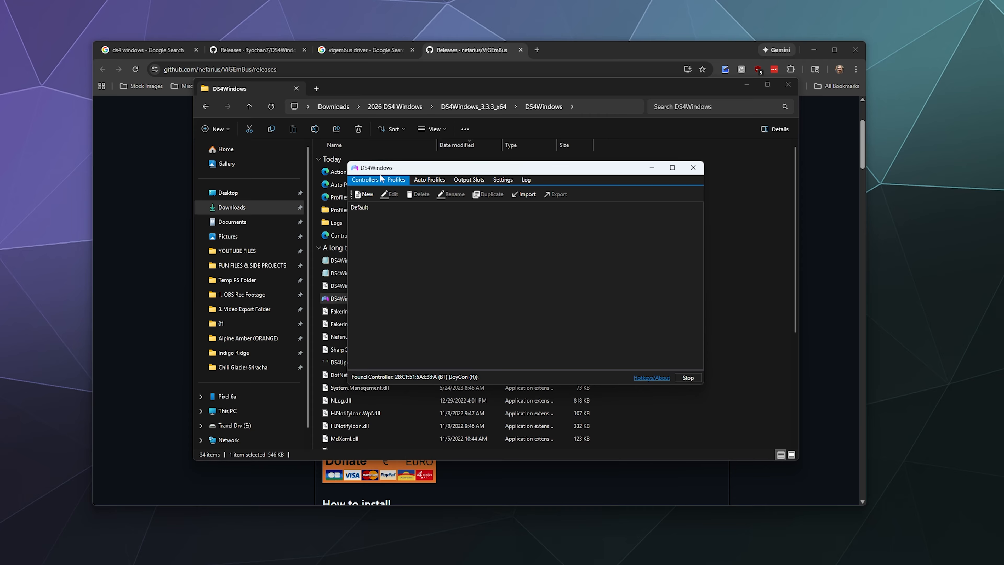
pyautogui.click(370, 180)
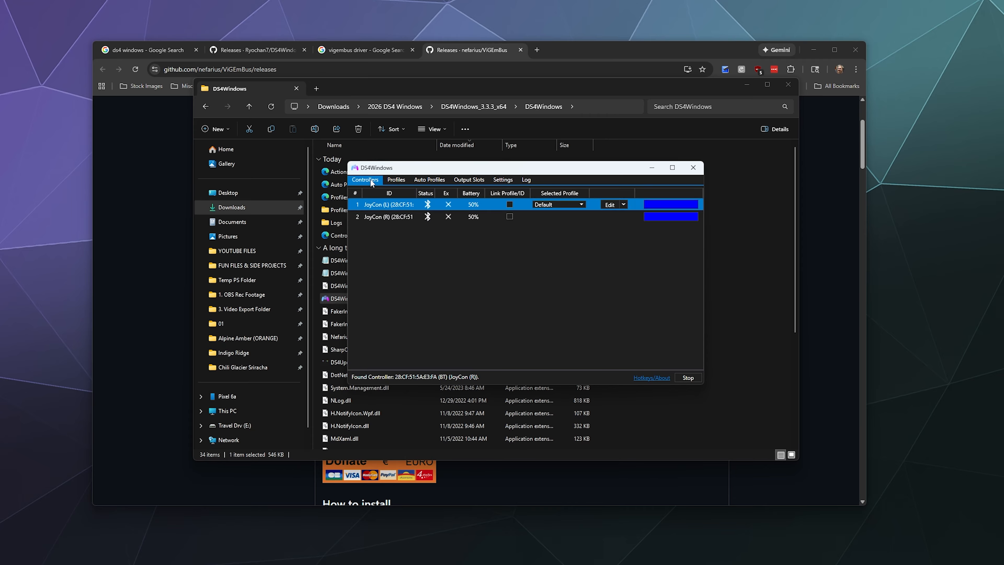
# Examine the action mapping options for Dpad Up in the Default profile of JoyCon (L) and leave without saving.
pyautogui.click(609, 205)
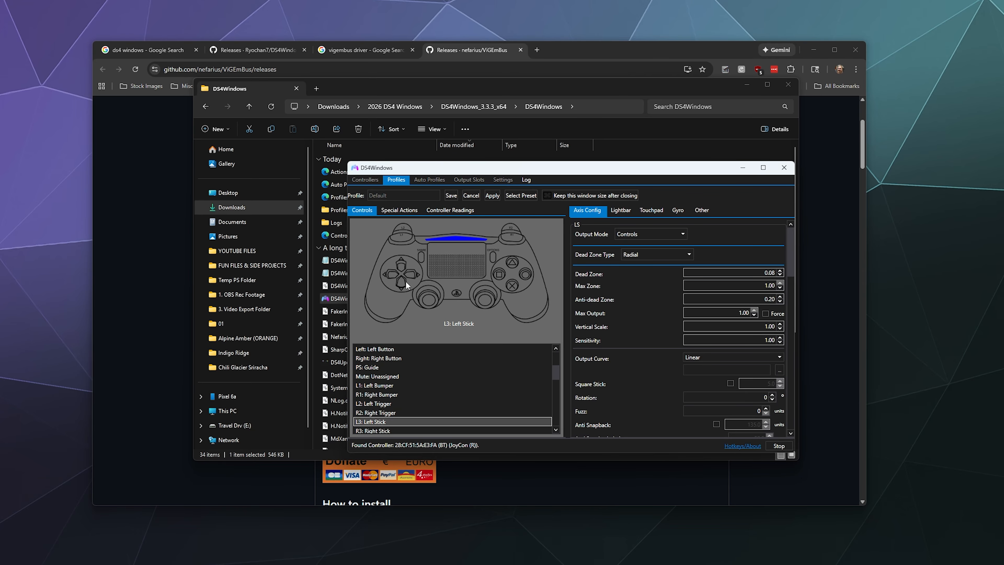
pyautogui.click(401, 264)
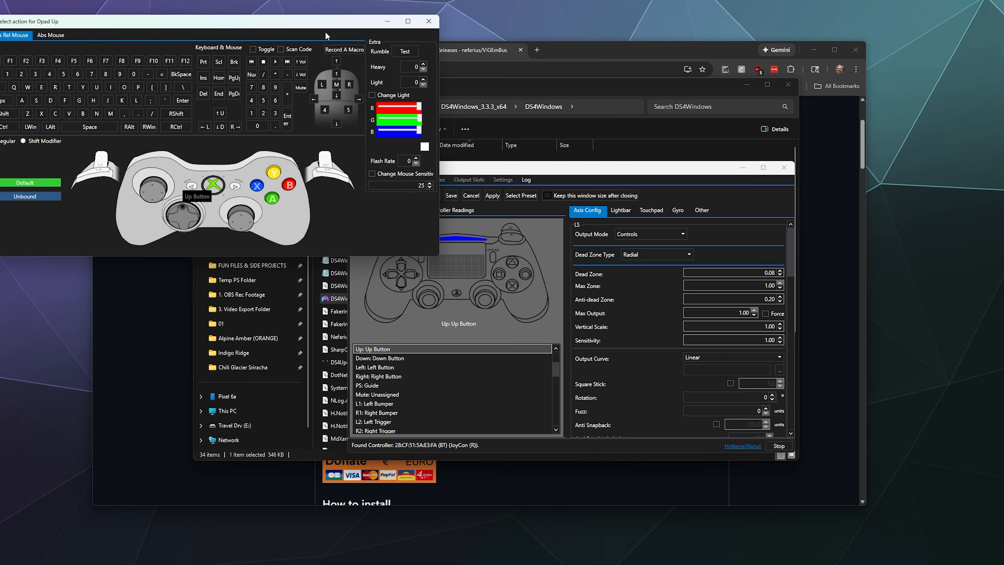
pyautogui.moveTo(319, 25); pyautogui.dragTo(670, 187)
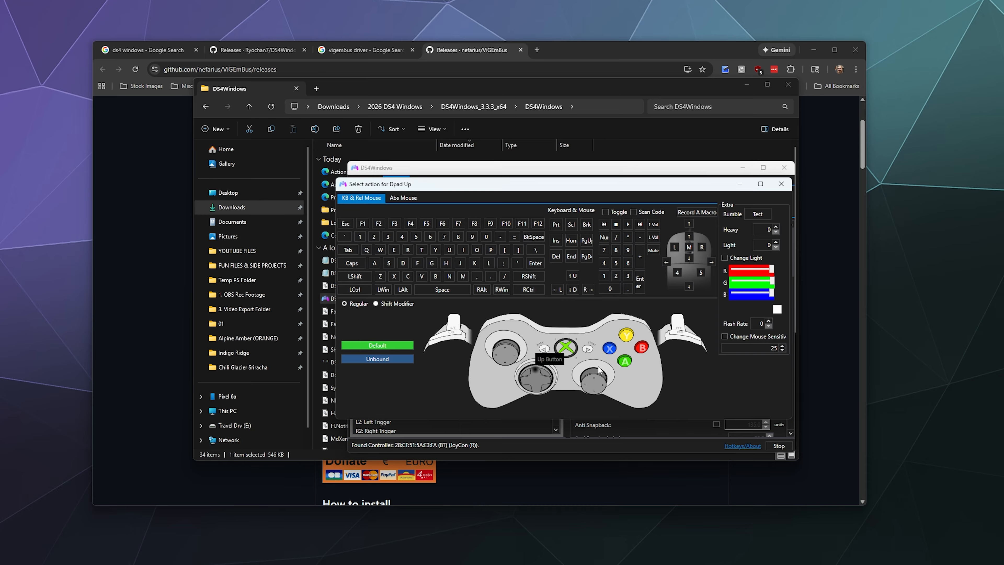
pyautogui.moveTo(614, 191); pyautogui.dragTo(613, 200)
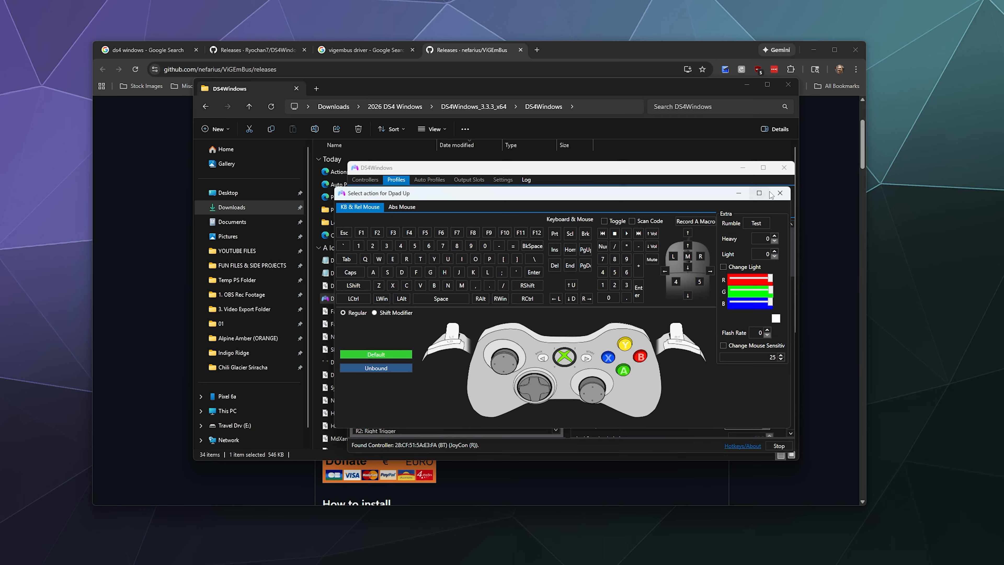
pyautogui.click(780, 193)
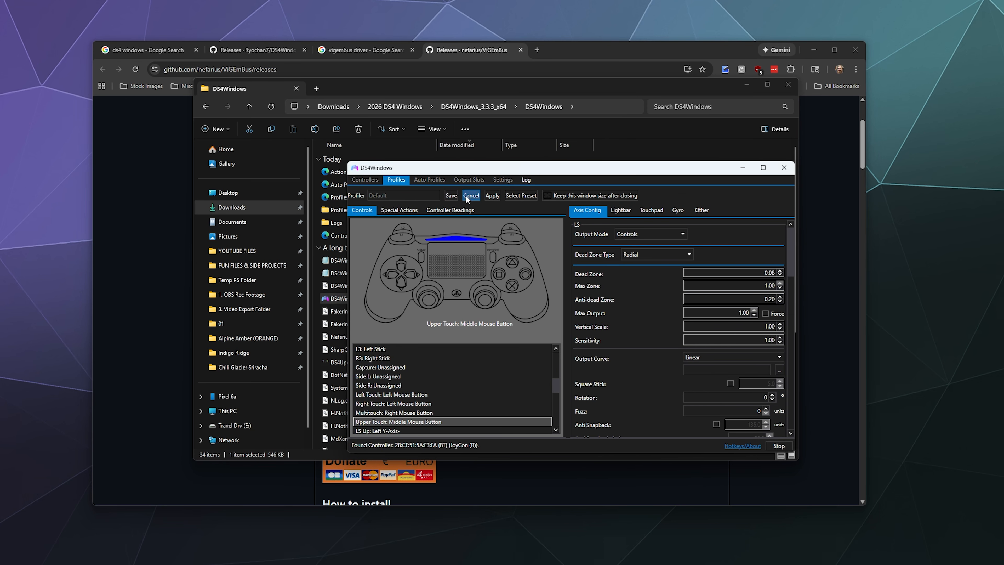
pyautogui.click(467, 196)
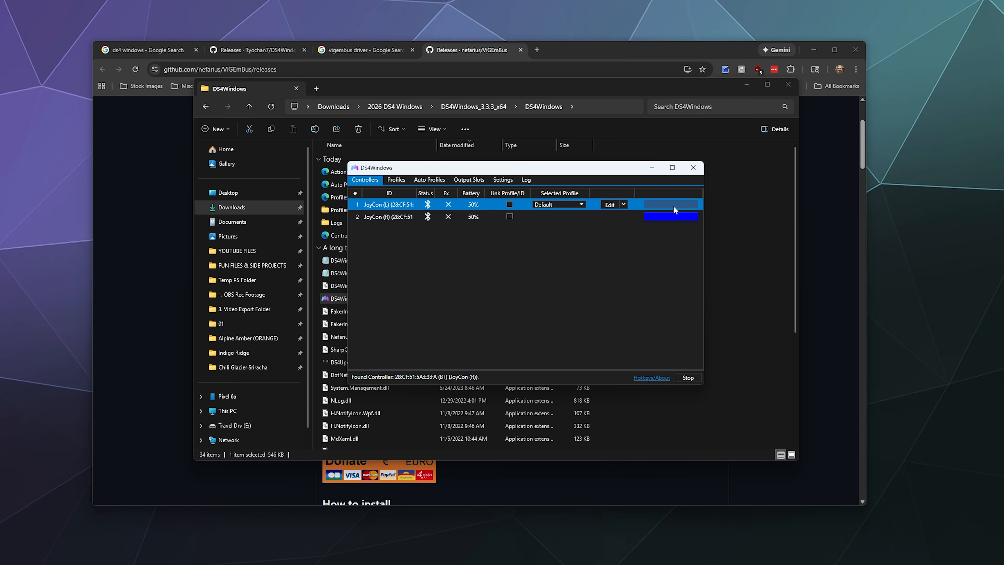
# Give JoyCon (R) the custom light color #7AF54C.
pyautogui.click(673, 216)
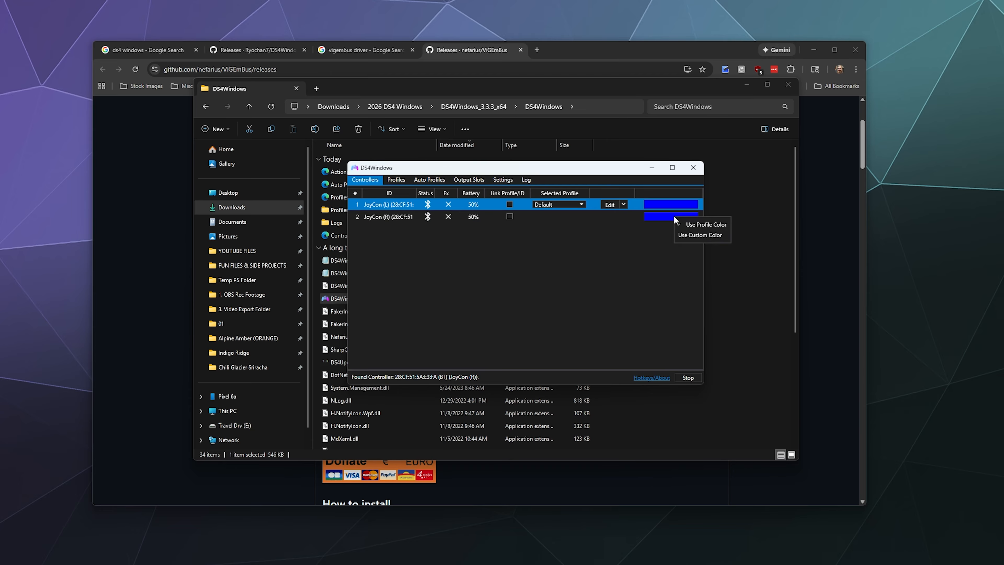
pyautogui.click(691, 235)
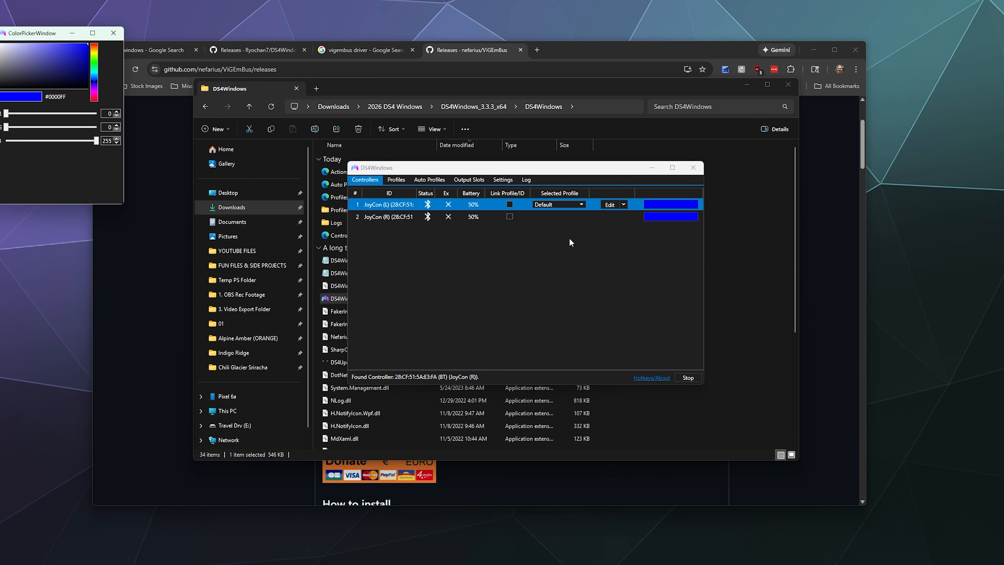
pyautogui.moveTo(58, 35)
pyautogui.mouseDown()
pyautogui.moveTo(369, 123)
pyautogui.moveTo(559, 216)
pyautogui.mouseUp()
pyautogui.click(595, 232)
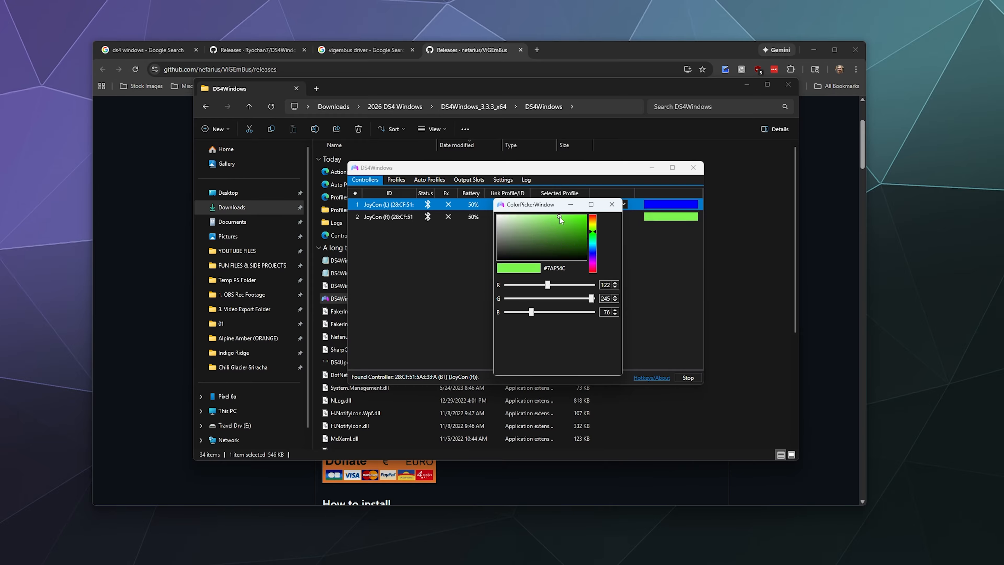
pyautogui.click(611, 204)
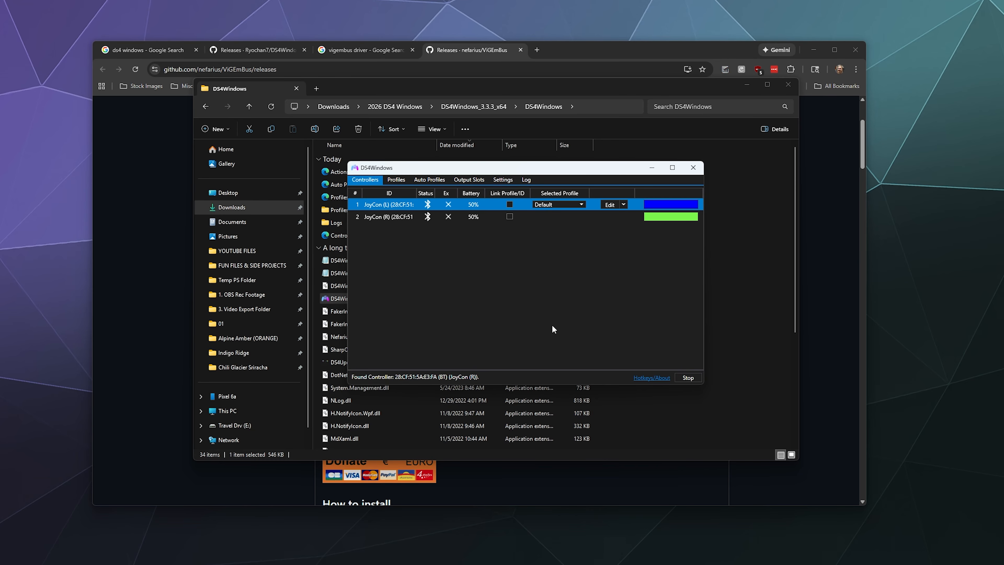
# Review the Other settings of JoyCon (L)'s Default profile and set DS4 BT Poll Rate to 1000 Hz (1 ms).
pyautogui.click(609, 204)
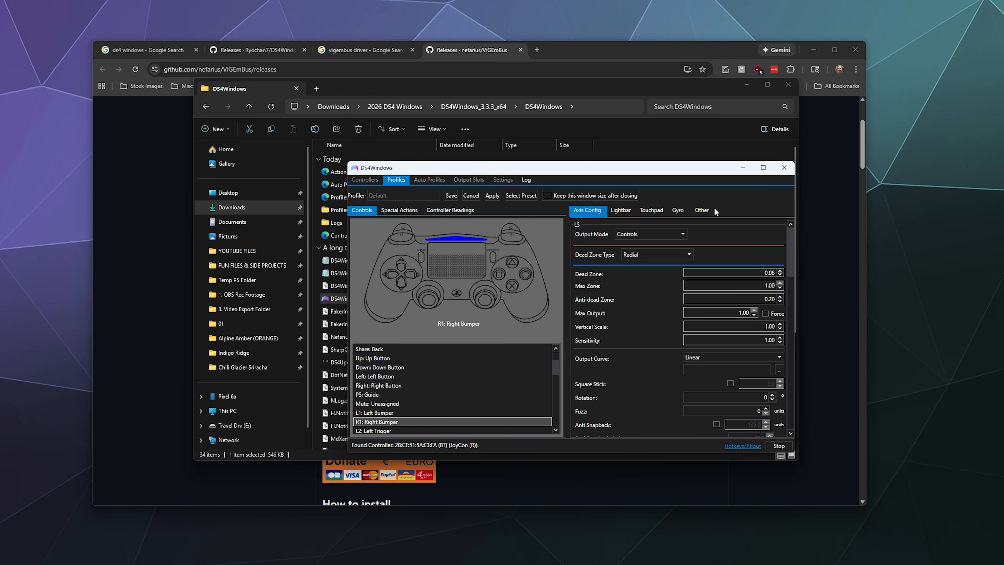
pyautogui.click(701, 210)
pyautogui.scroll(-2, 634, 239)
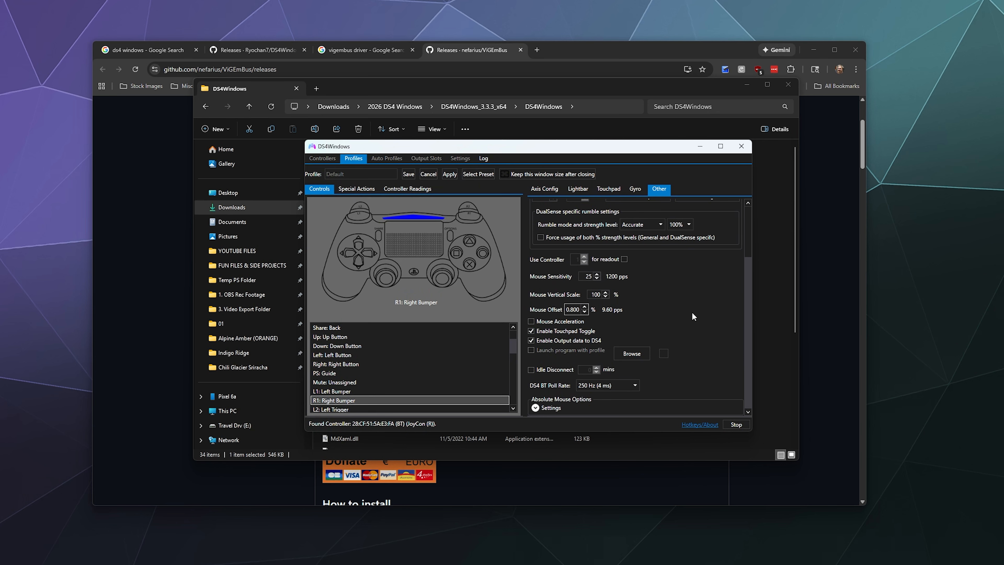
pyautogui.scroll(2, 691, 312)
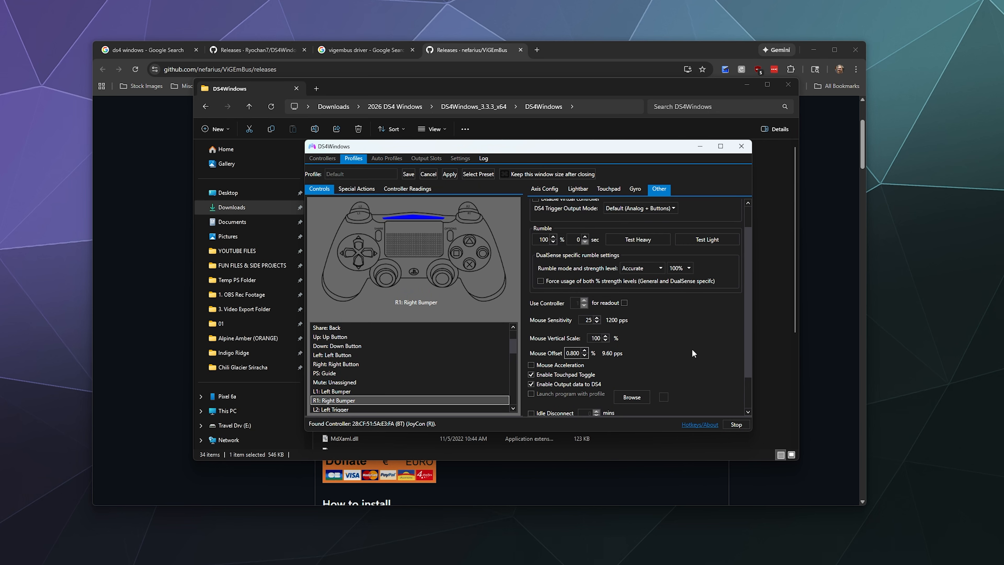
pyautogui.scroll(1, 692, 351)
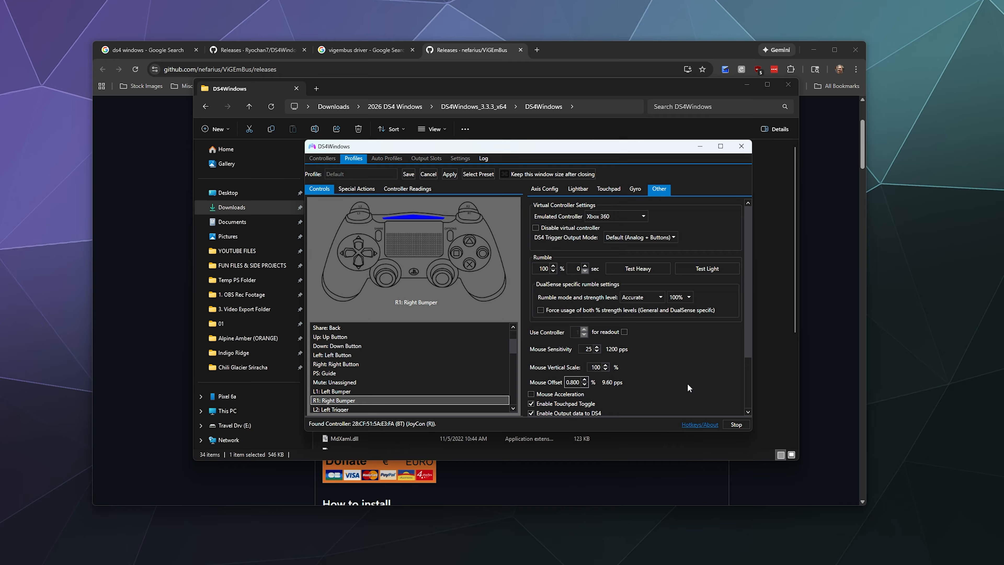
pyautogui.scroll(-2, 688, 385)
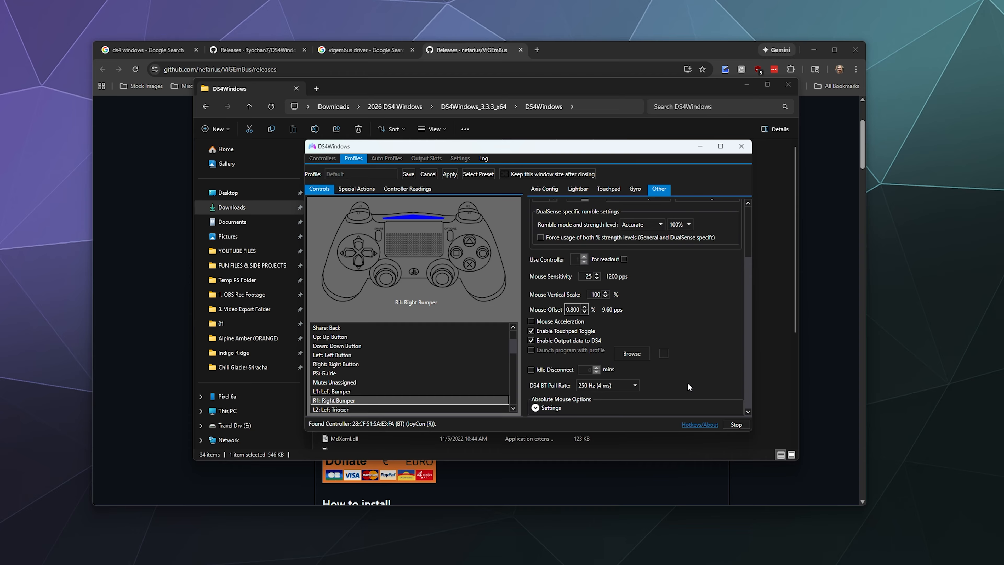
pyautogui.click(607, 385)
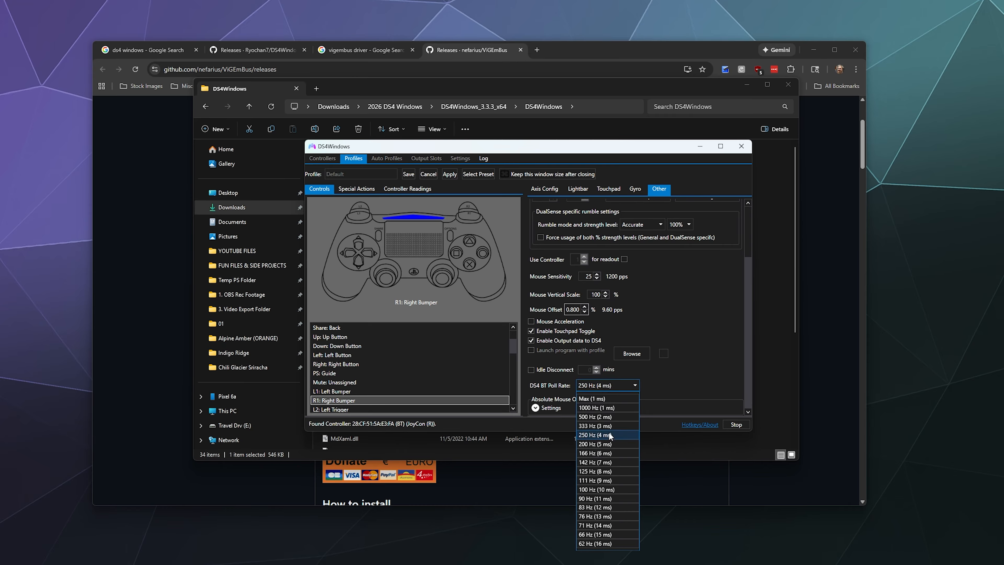
pyautogui.click(624, 409)
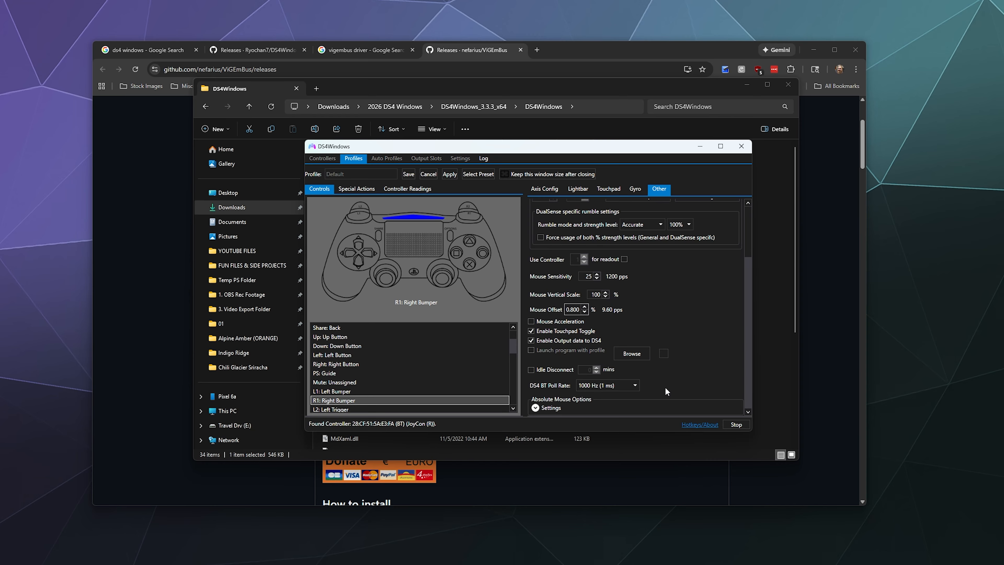
# Set the DS4 BT Poll Rate back to 250 Hz (4 ms) and close the Default profile without saving.
pyautogui.click(629, 386)
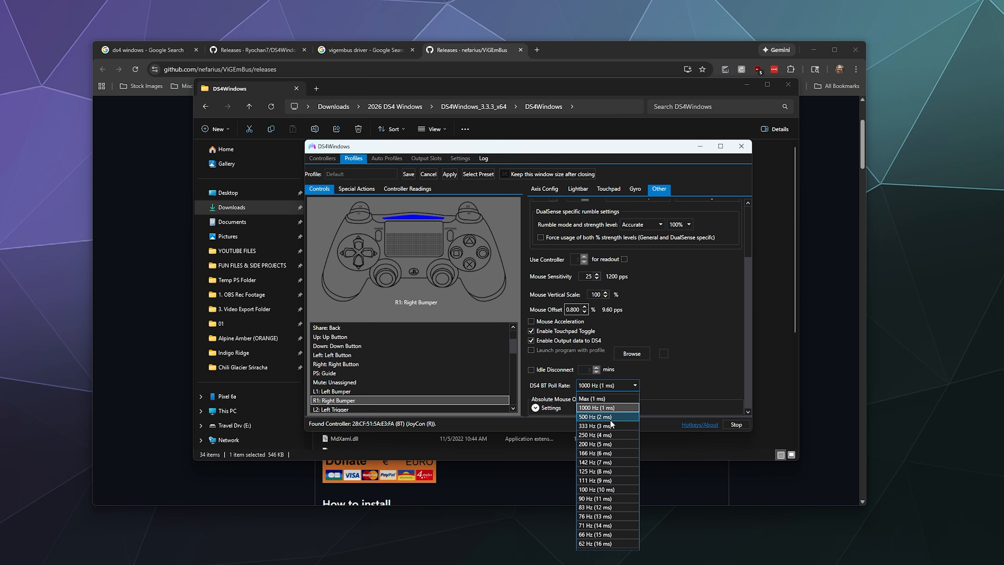
pyautogui.click(608, 434)
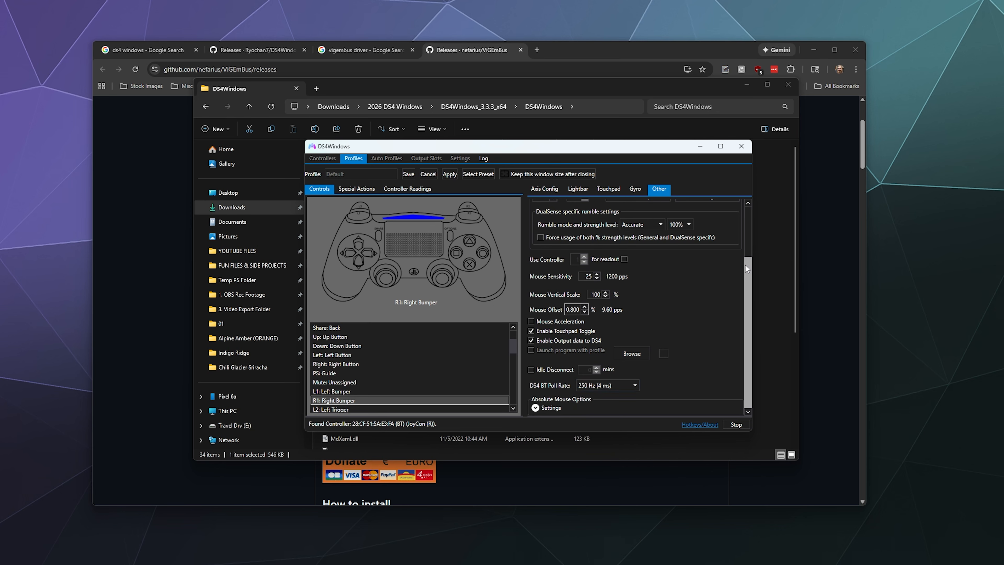
pyautogui.scroll(3, 748, 247)
pyautogui.moveTo(750, 290); pyautogui.dragTo(748, 351)
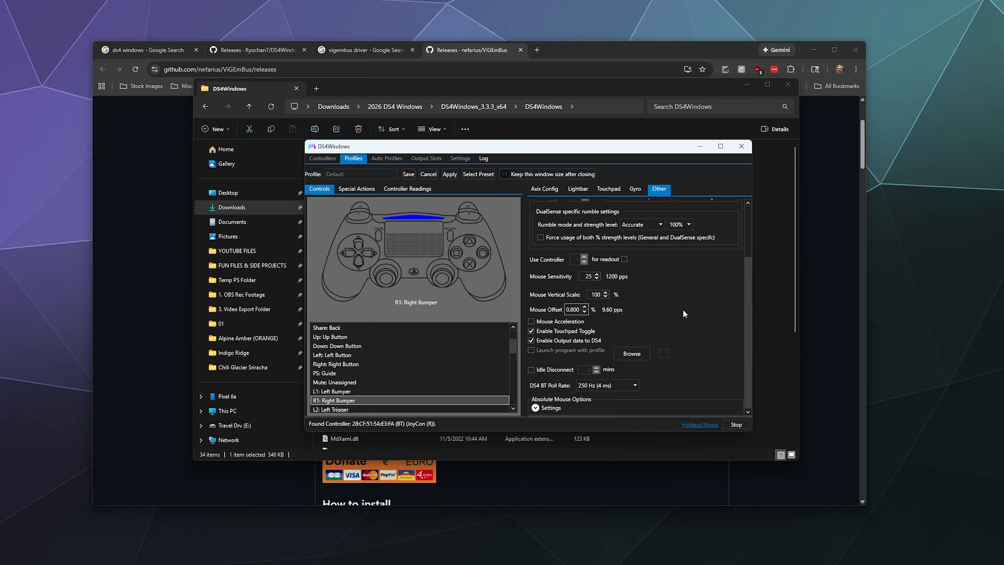
pyautogui.click(427, 174)
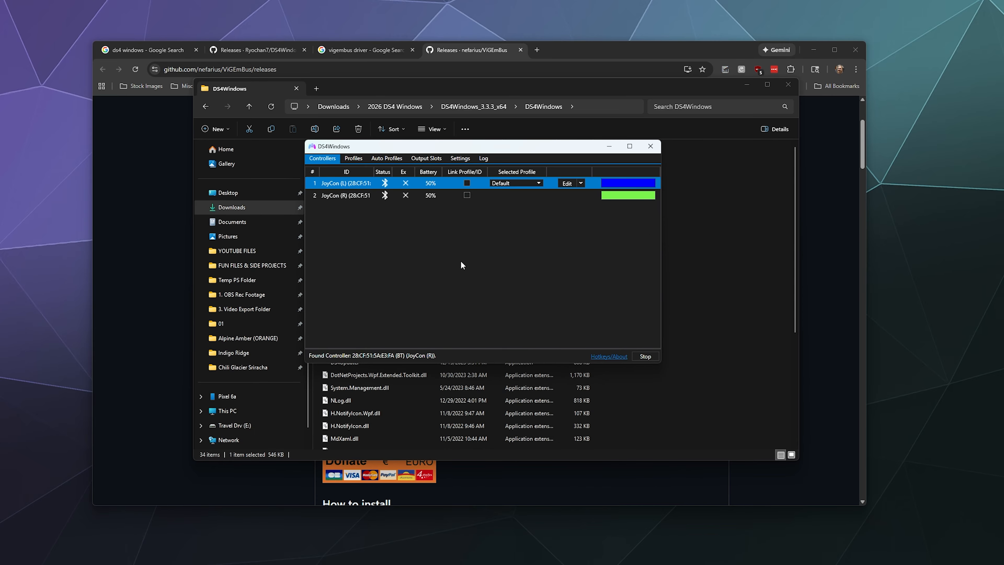
pyautogui.moveTo(470, 147); pyautogui.dragTo(530, 165)
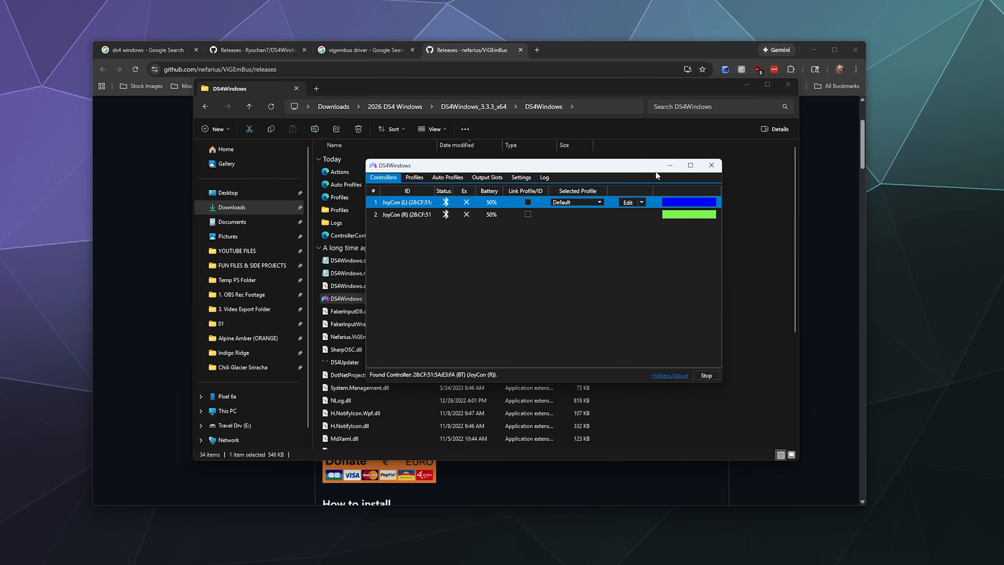
# Switch to Windows Settings and remove both Joy-Con (L) and Joy-Con (R) from the Bluetooth devices.
pyautogui.click(162, 550)
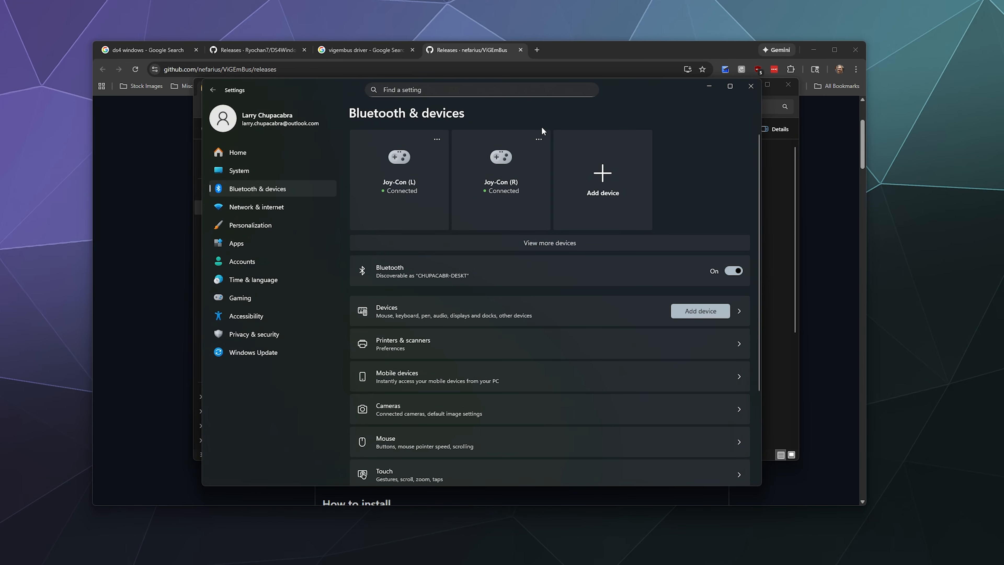
pyautogui.click(436, 142)
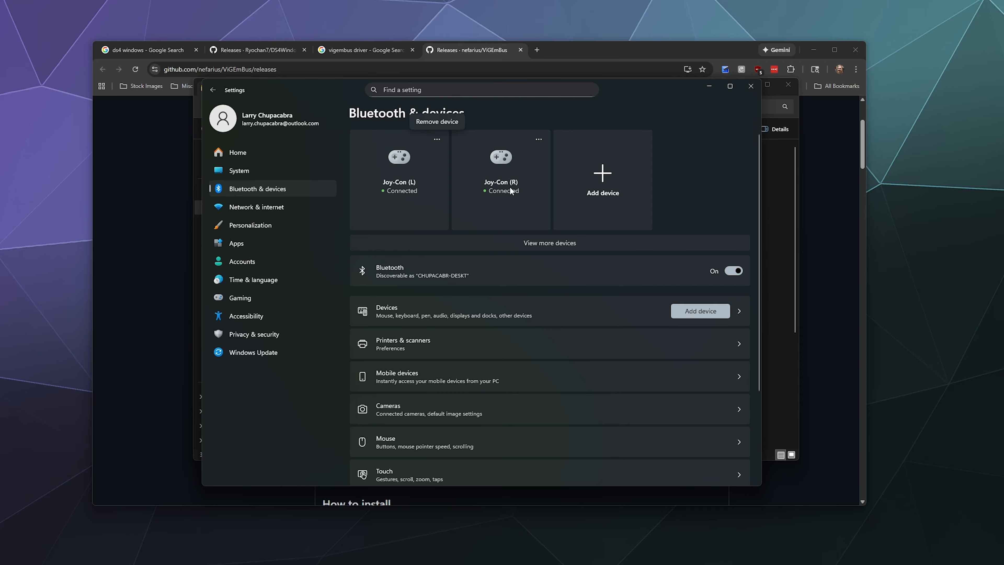
pyautogui.click(437, 124)
pyautogui.click(539, 139)
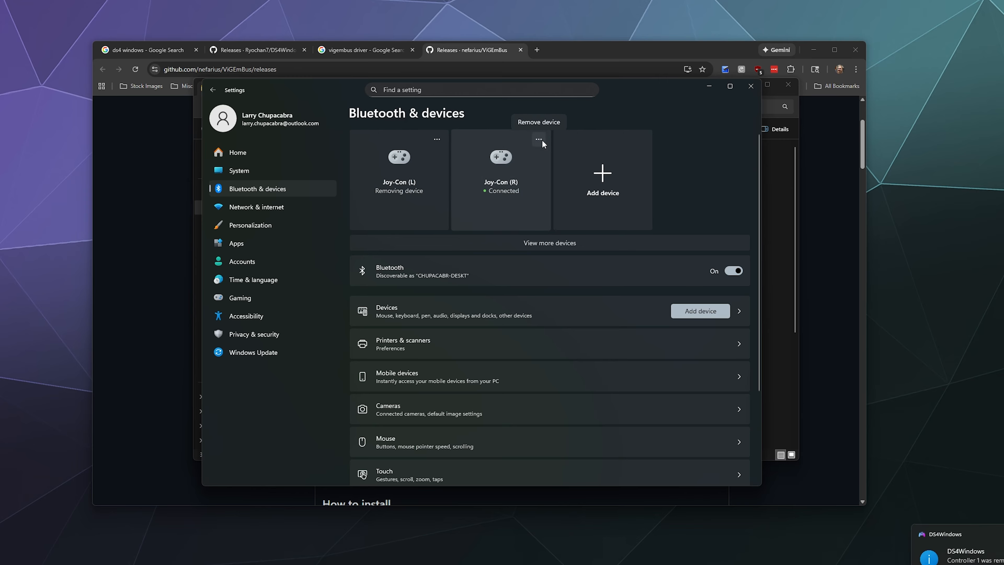
pyautogui.click(541, 124)
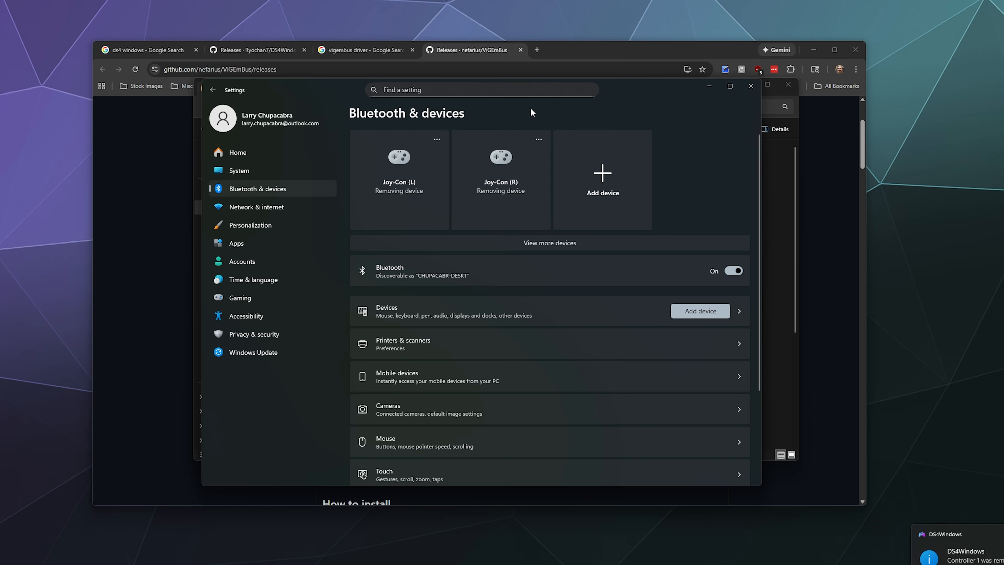